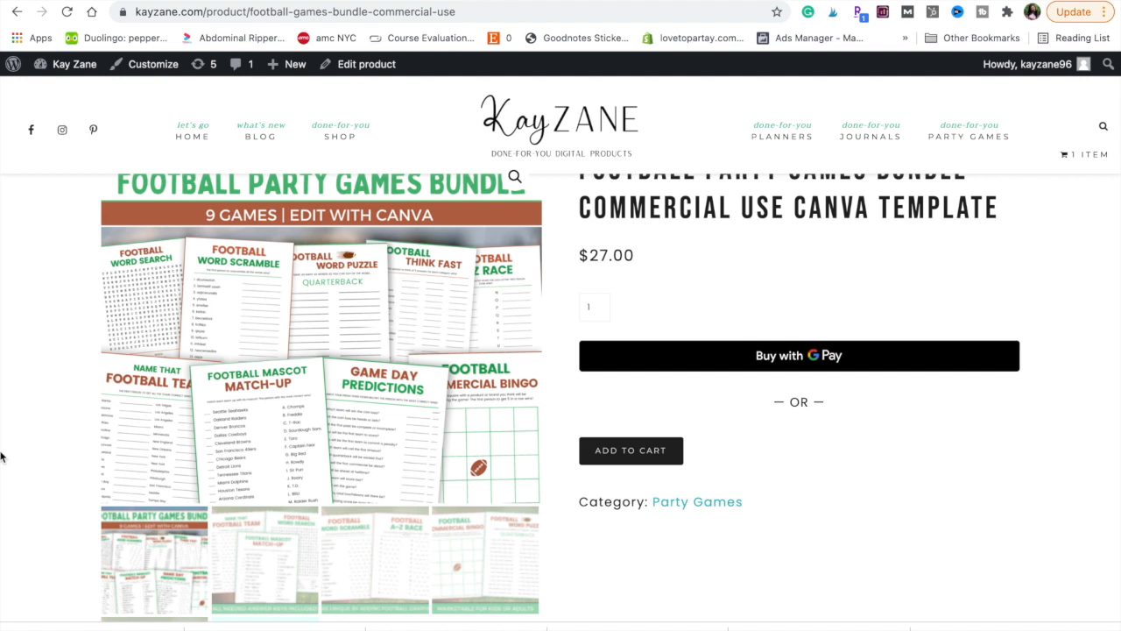
# Open the football games Canva template for editing through the access link in the Football Games PLR Deliverable PDF.
pyautogui.scroll(-2, 224, 452)
pyautogui.click(225, 452)
pyautogui.scroll(4, 246, 426)
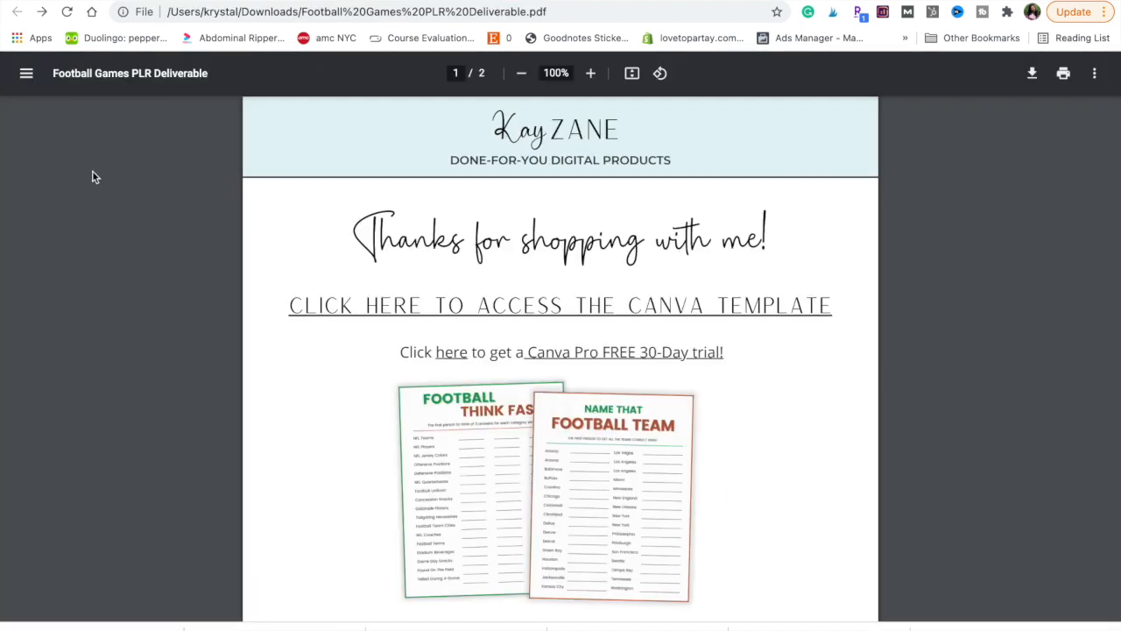
pyautogui.scroll(-4, 93, 172)
pyautogui.scroll(4, 93, 172)
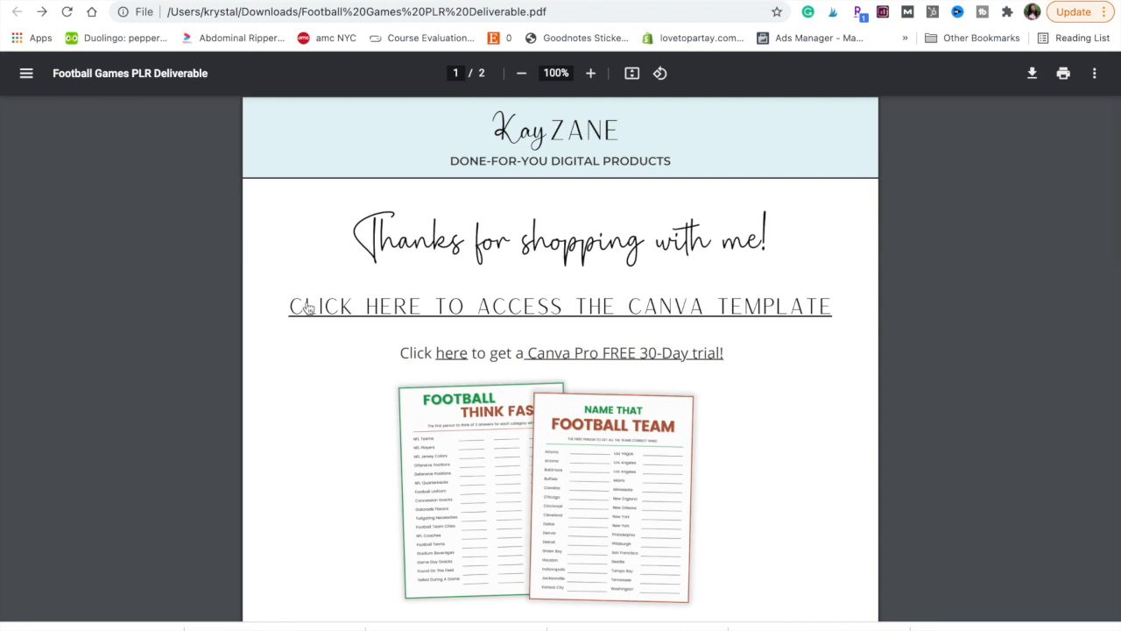
pyautogui.click(322, 313)
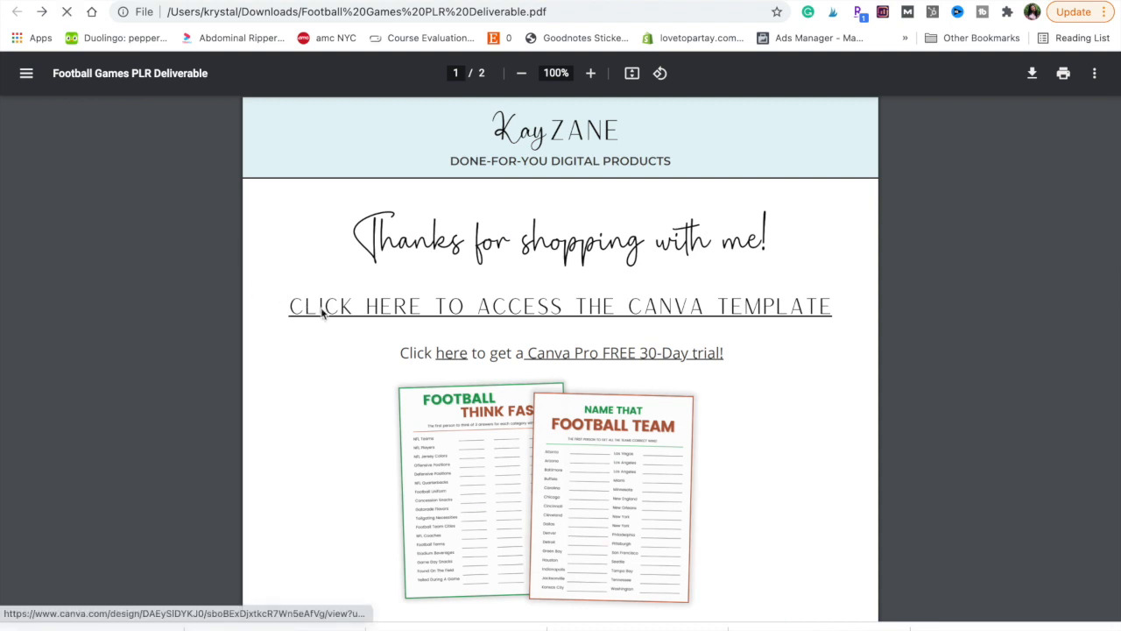
pyautogui.click(475, 538)
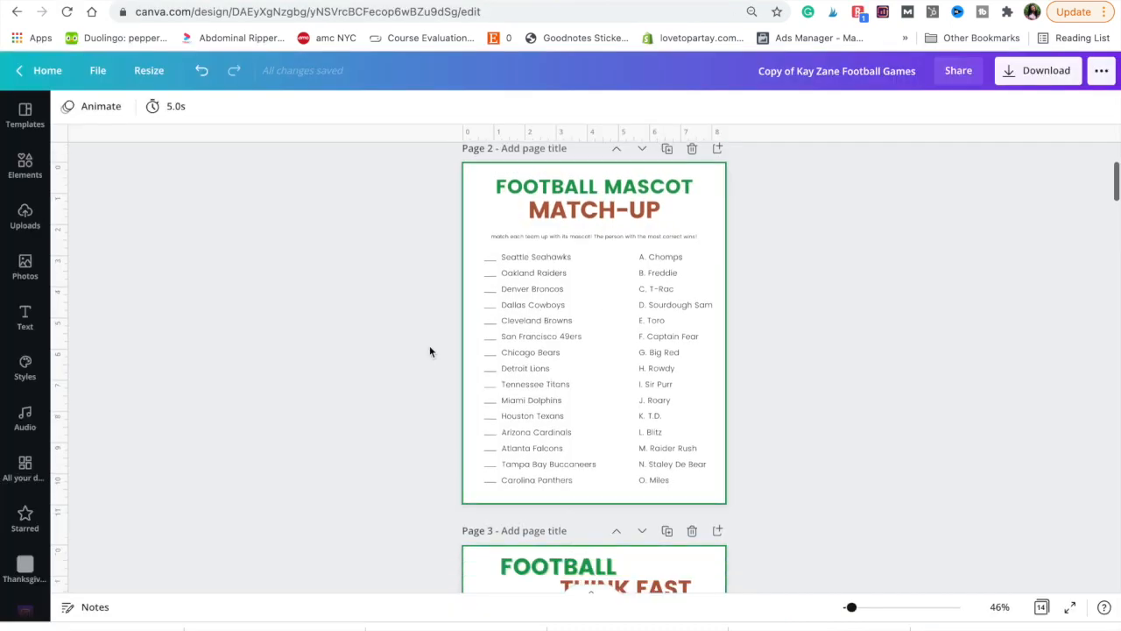
# Look through the game pages of the template and examine the Football Think Fast page at a larger zoom.
pyautogui.scroll(-15, 430, 351)
pyautogui.scroll(-10, 429, 352)
pyautogui.scroll(-2, 429, 351)
pyautogui.scroll(18, 429, 351)
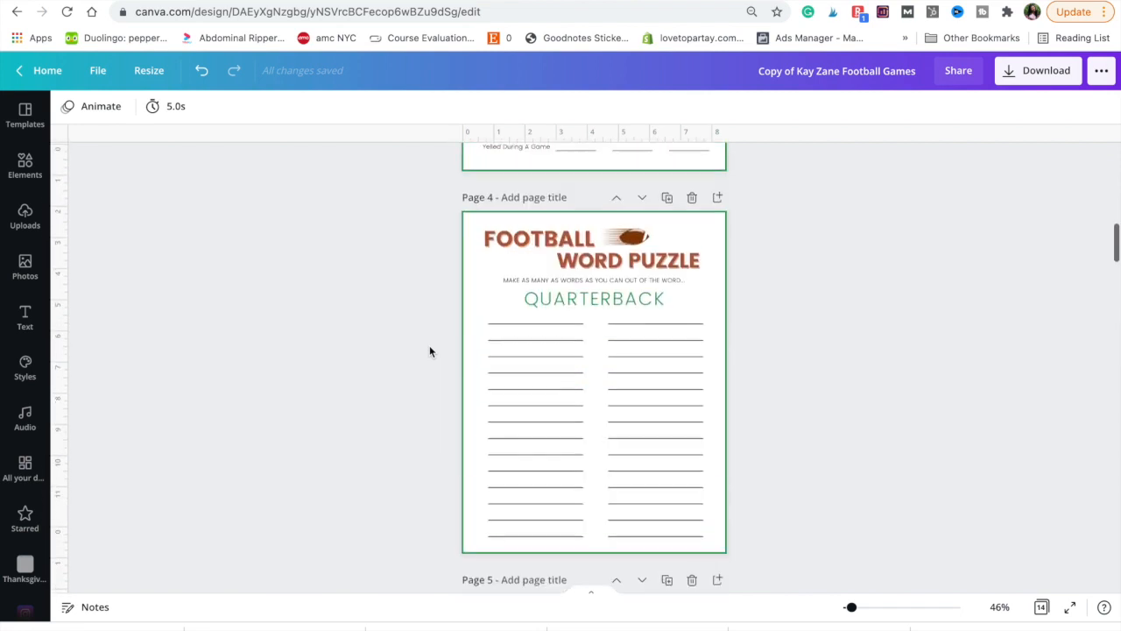
pyautogui.scroll(5, 429, 352)
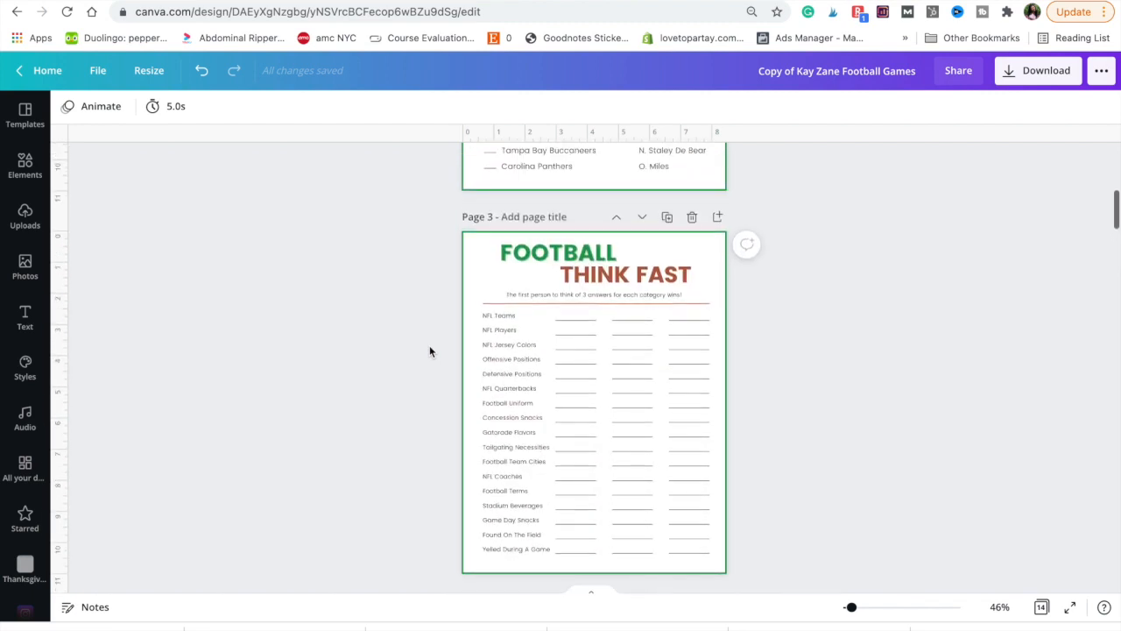
pyautogui.click(863, 608)
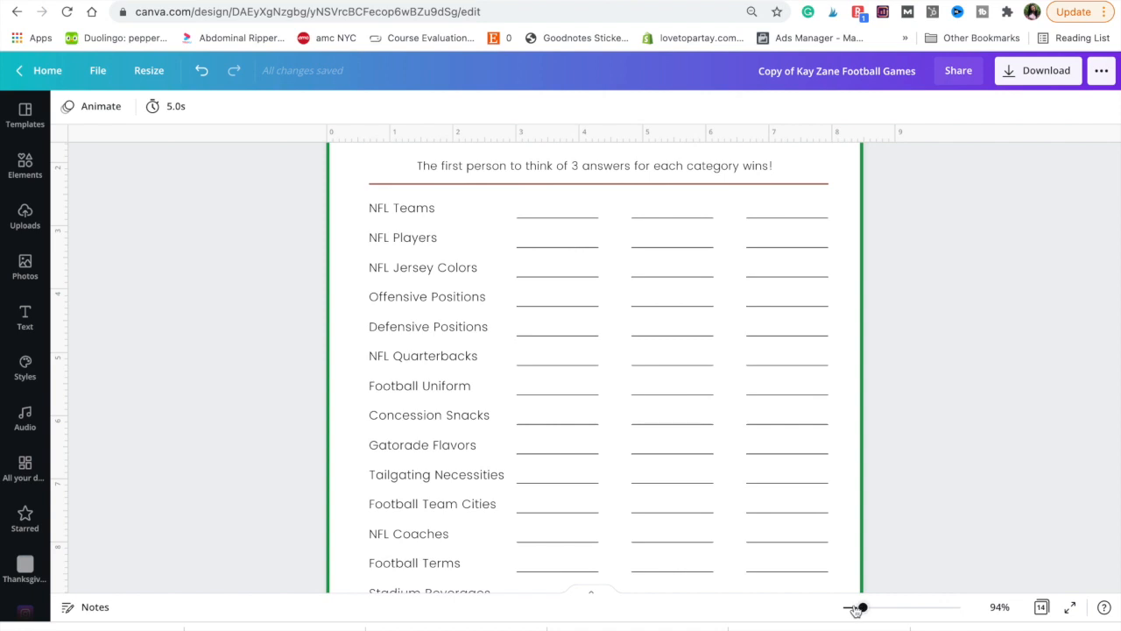
pyautogui.click(855, 608)
pyautogui.scroll(-1, 818, 461)
pyautogui.scroll(1, 819, 468)
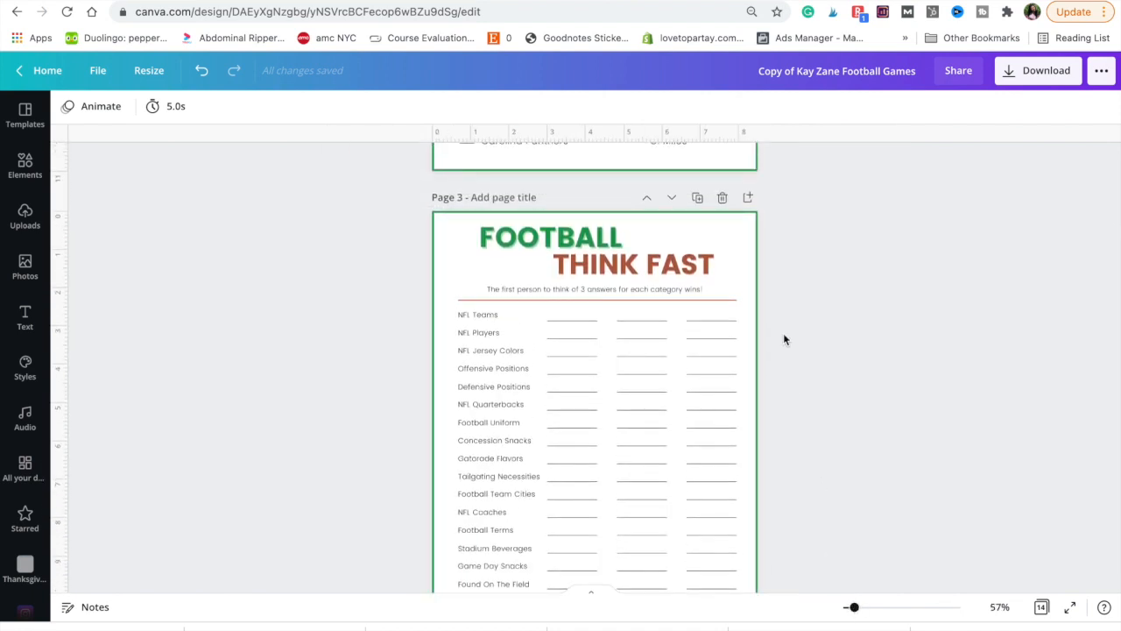
# Duplicate the Football Think Fast page and delete the green border frame from the copy.
pyautogui.click(695, 198)
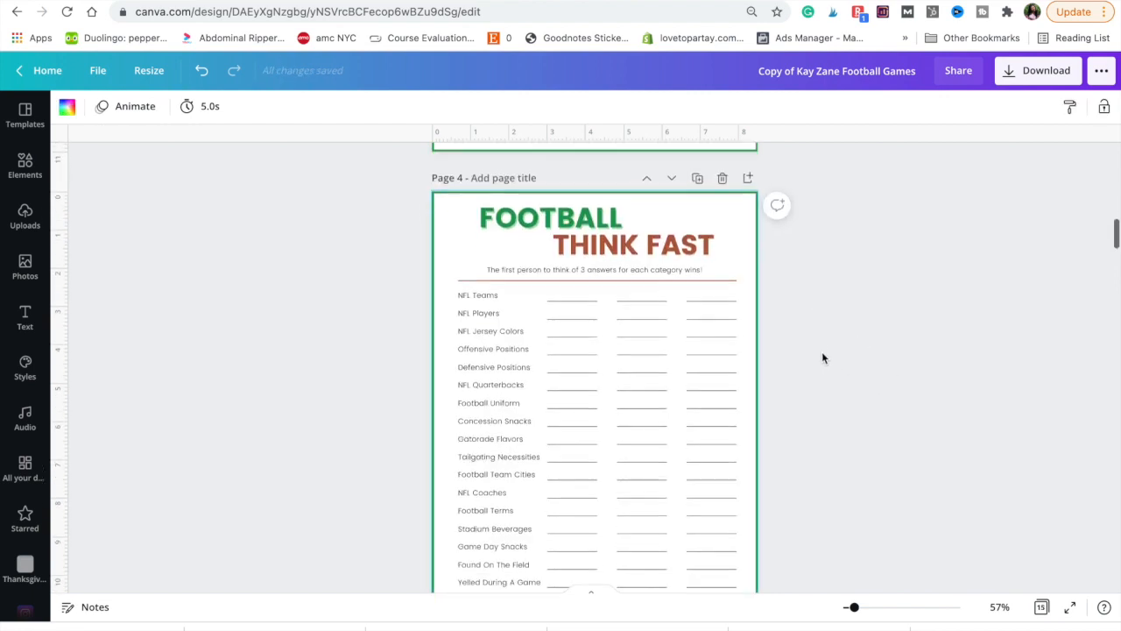
pyautogui.click(733, 241)
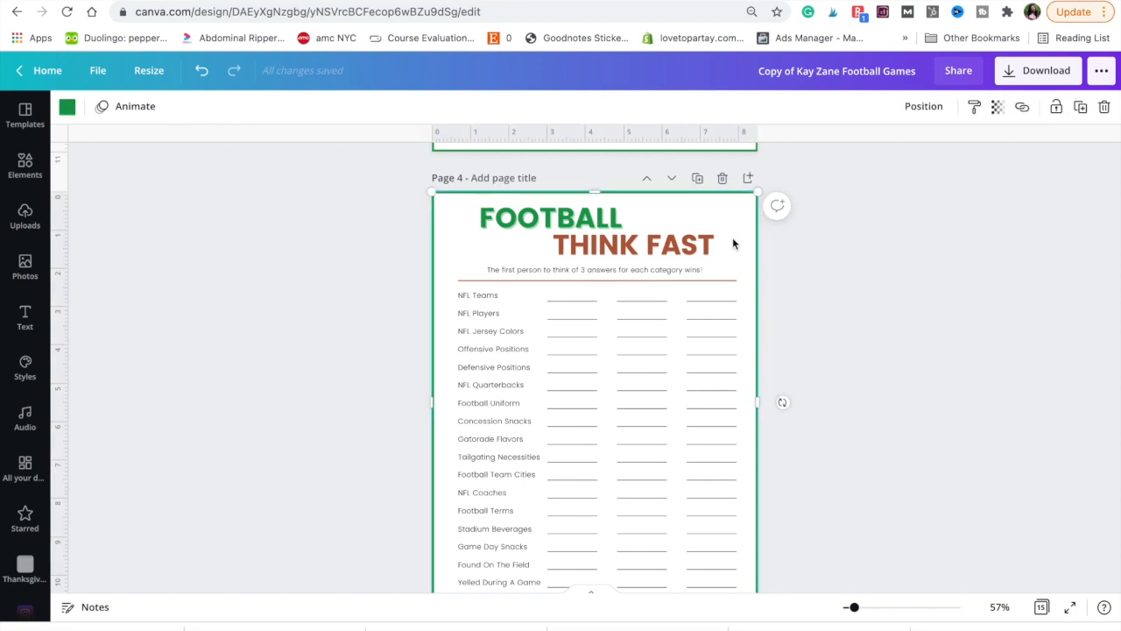
pyautogui.press('Escape')
# Set the FOOTBALL heading on the copied page in Nexa Slab, remove its shadow effect and shrink it to size 44.7.
pyautogui.click(610, 216)
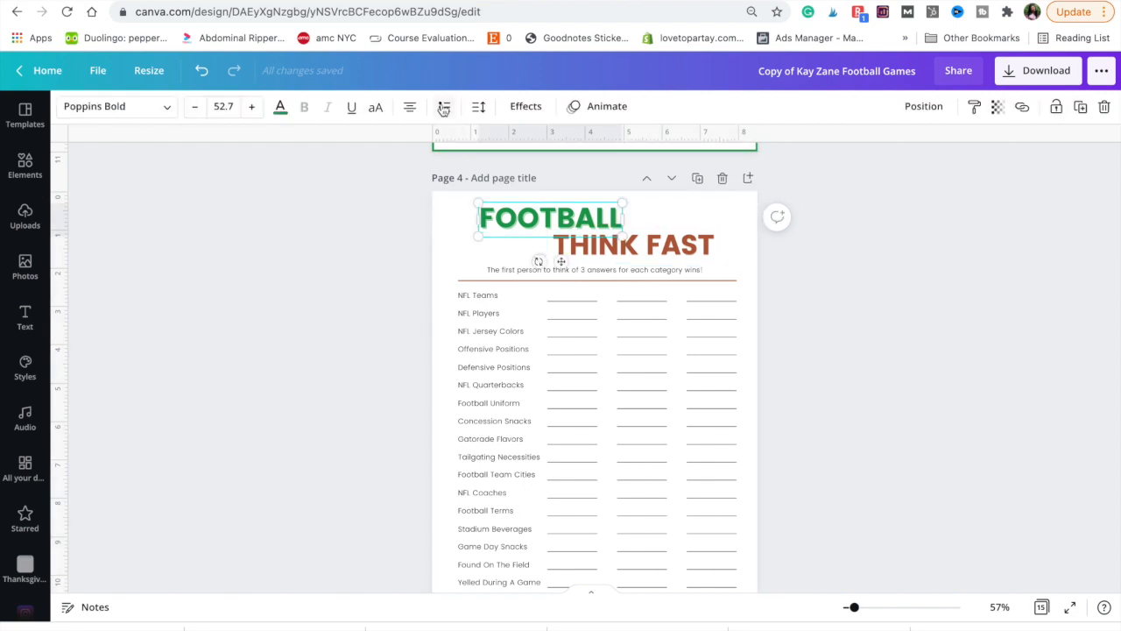
pyautogui.click(144, 106)
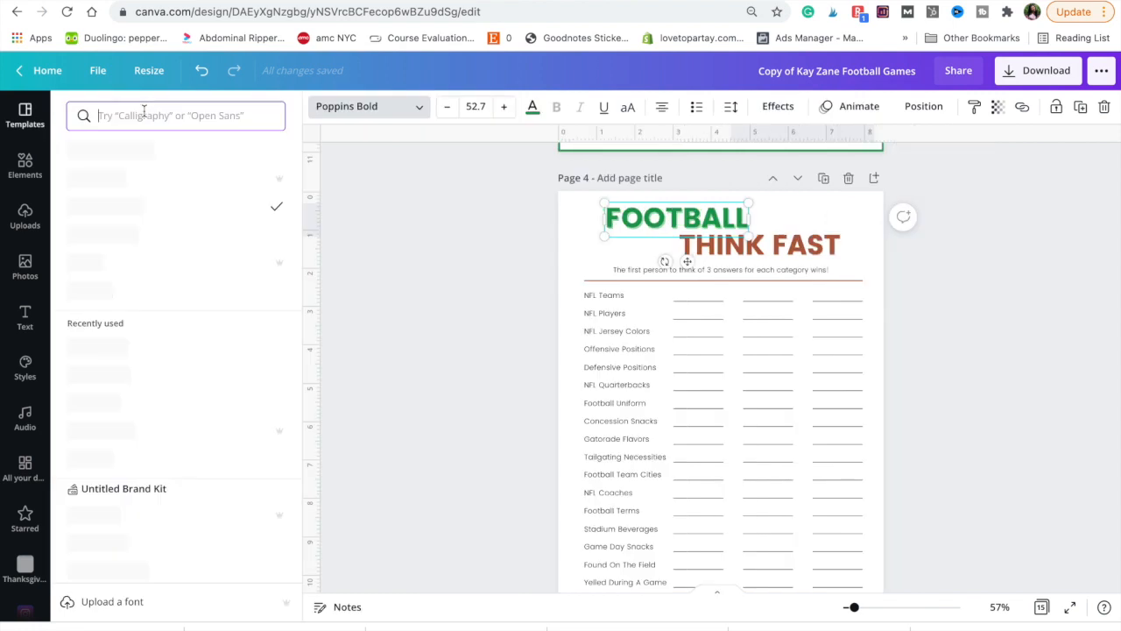
pyautogui.click(96, 178)
pyautogui.click(728, 106)
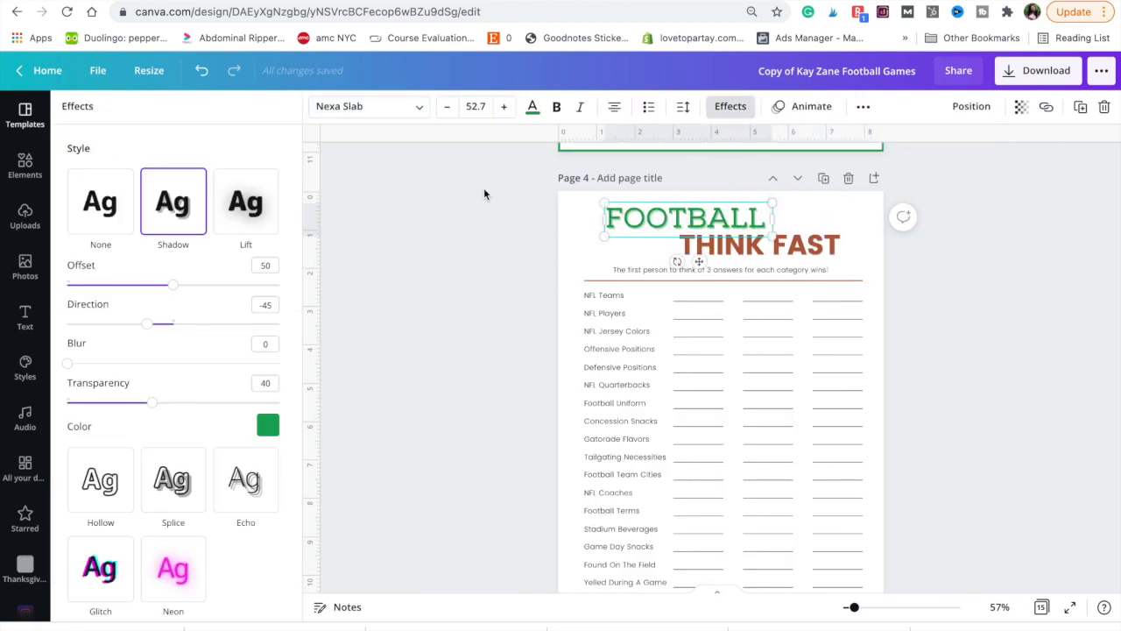
pyautogui.click(91, 186)
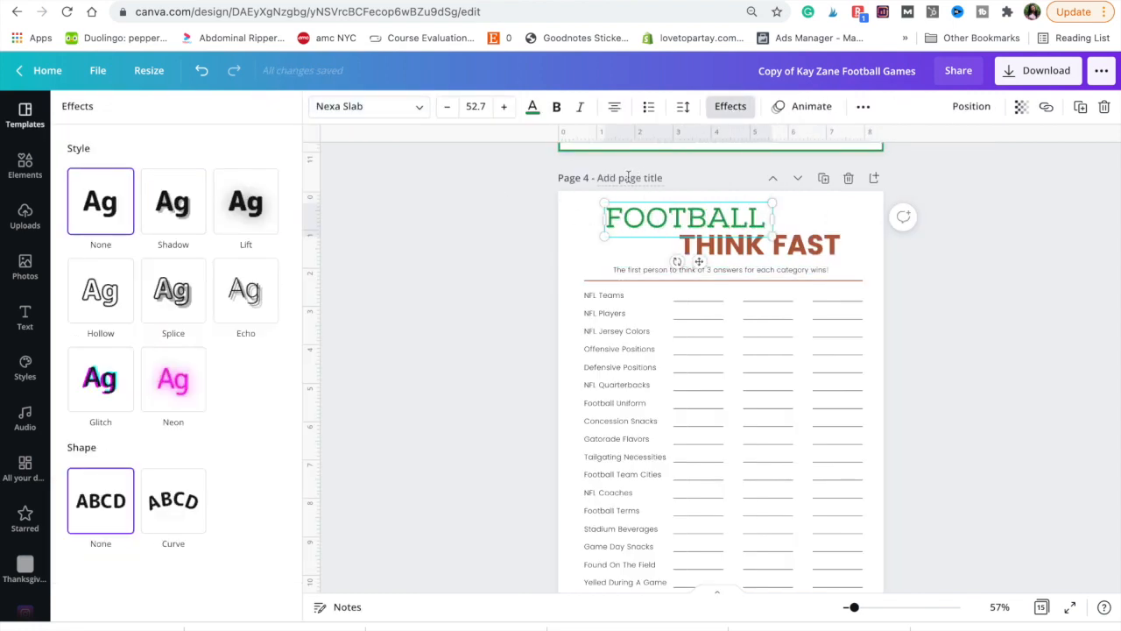
pyautogui.moveTo(621, 201); pyautogui.dragTo(628, 212)
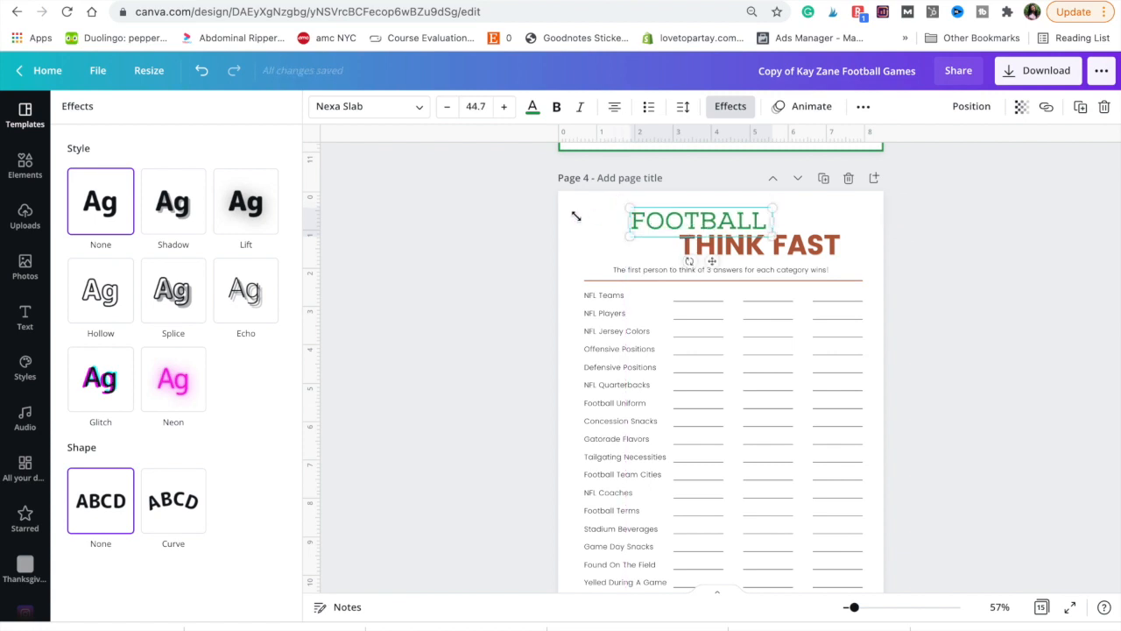
# Swap the two heading lines so THINK FAST sits above FOOTBALL, and set THINK FAST in the Sailors font.
pyautogui.click(671, 218)
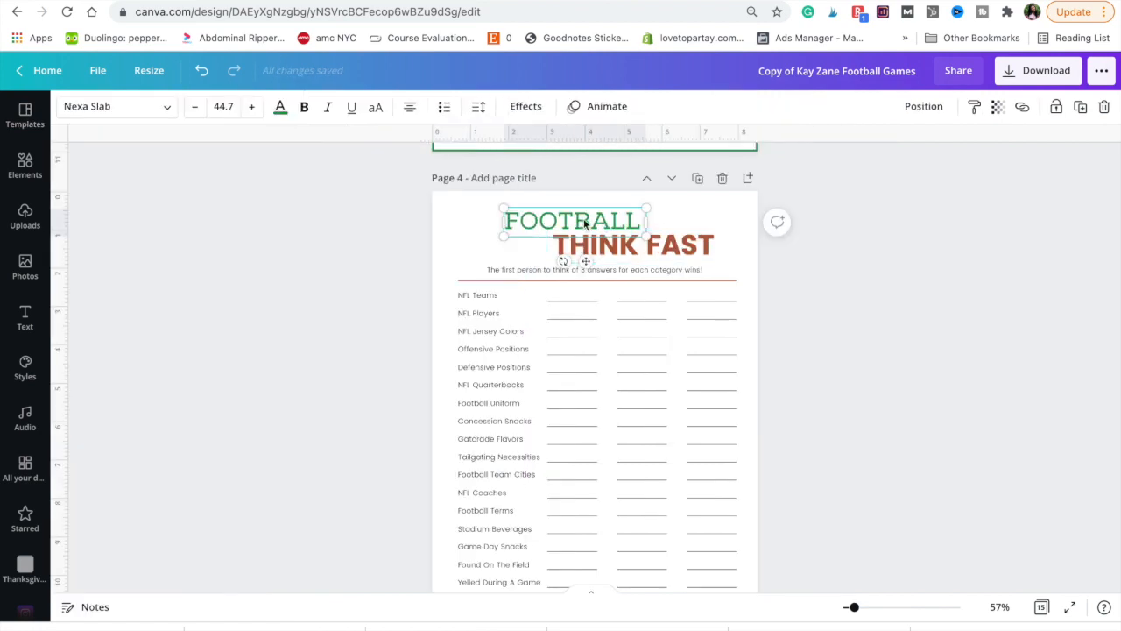
pyautogui.moveTo(693, 247); pyautogui.dragTo(643, 223)
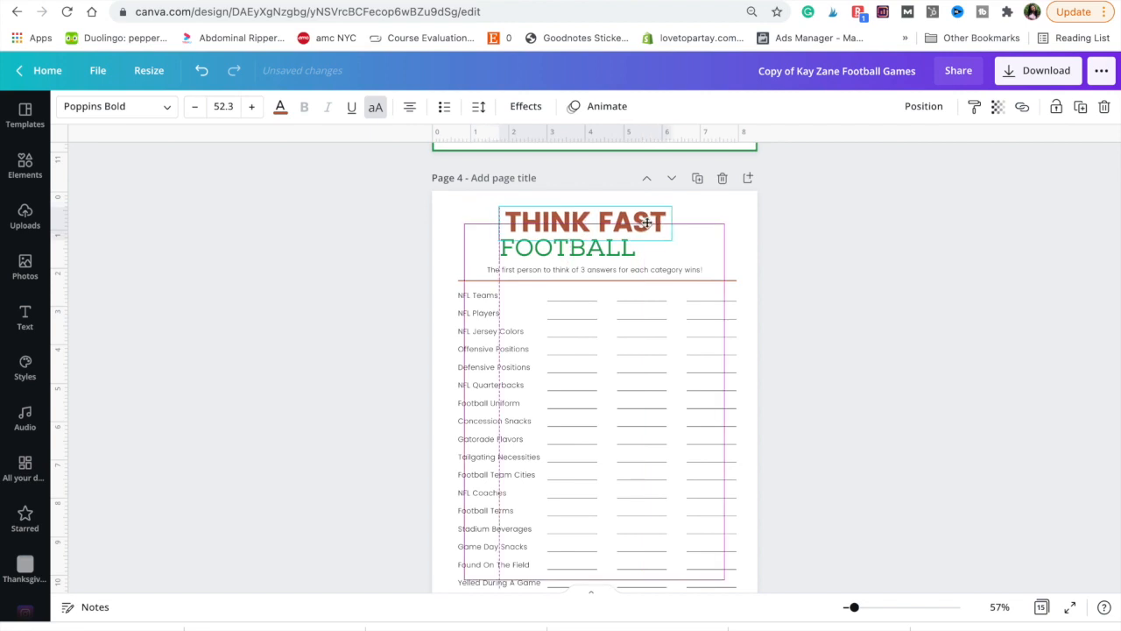
pyautogui.click(154, 107)
pyautogui.click(137, 262)
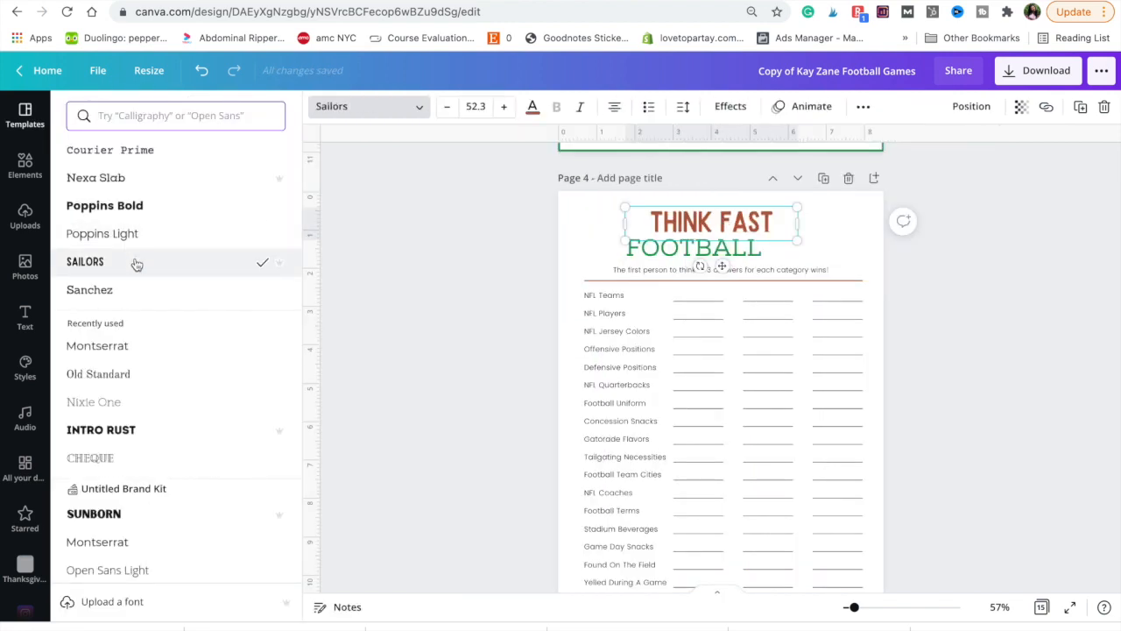
# Enlarge the THINK FAST heading to size 65.3 and centre it horizontally on the page.
pyautogui.moveTo(797, 225); pyautogui.dragTo(783, 197)
pyautogui.click(971, 106)
pyautogui.click(922, 233)
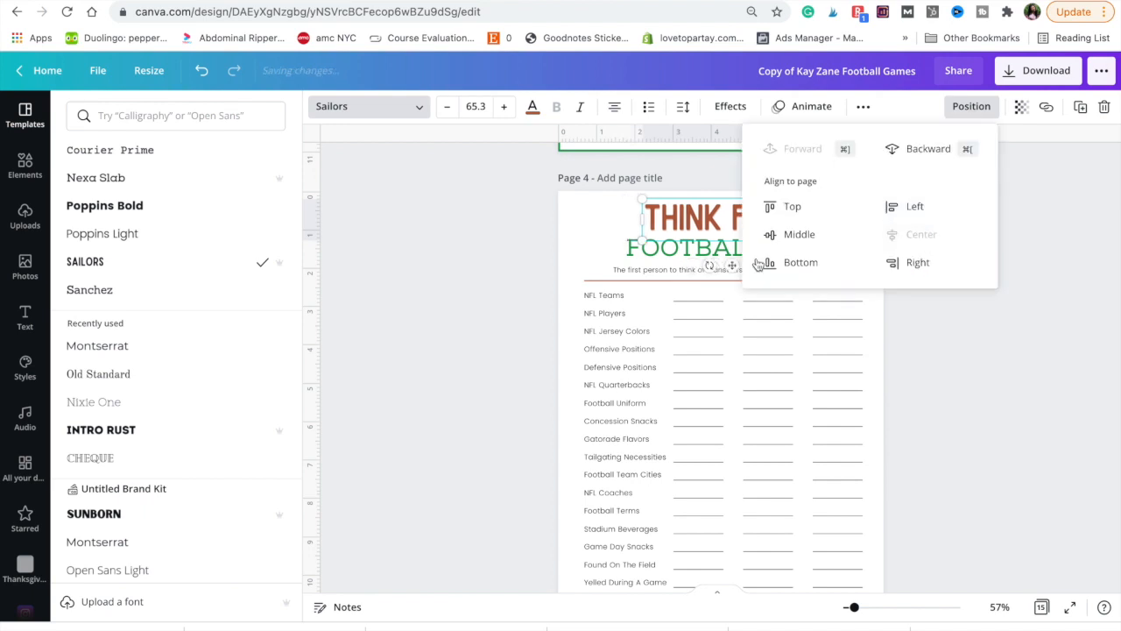
pyautogui.click(598, 233)
# Change the green subheading to "FOOTBALL EDITION" in all capitals and fit it on one centred line at about size 39.
pyautogui.click(619, 250)
pyautogui.click(625, 248)
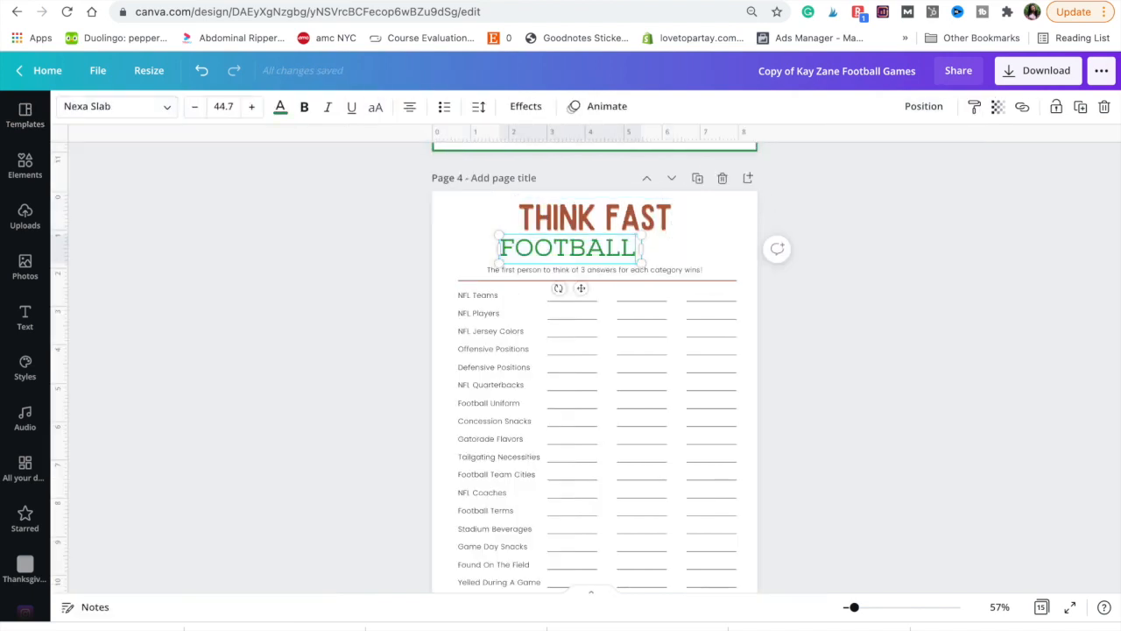
pyautogui.press('Return')
pyautogui.write('edition')
pyautogui.press('Escape')
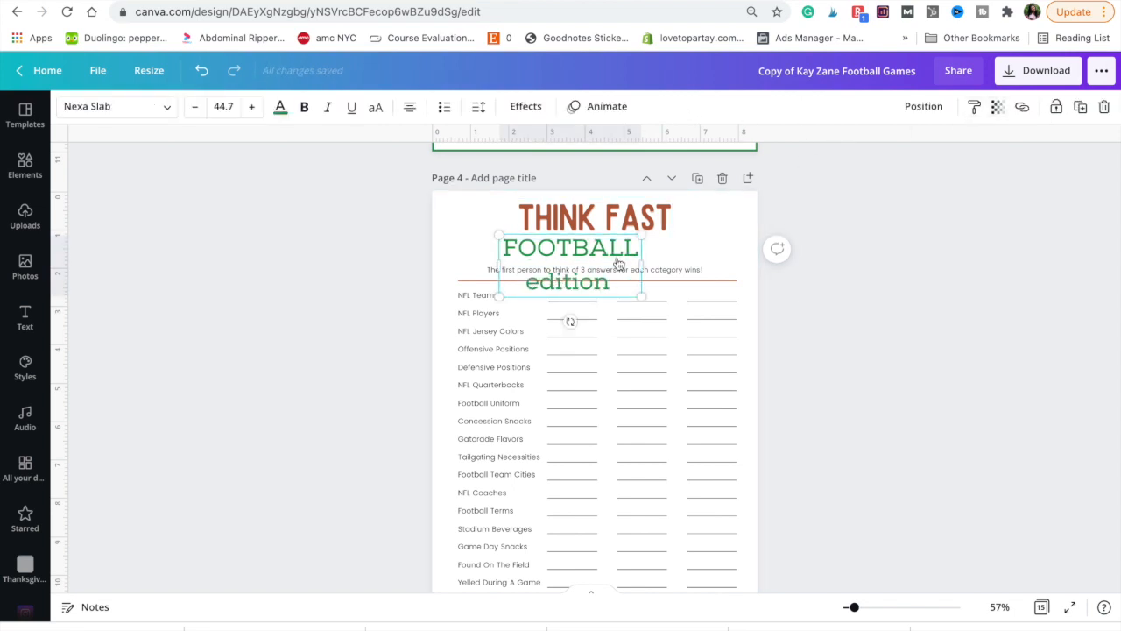
pyautogui.click(375, 108)
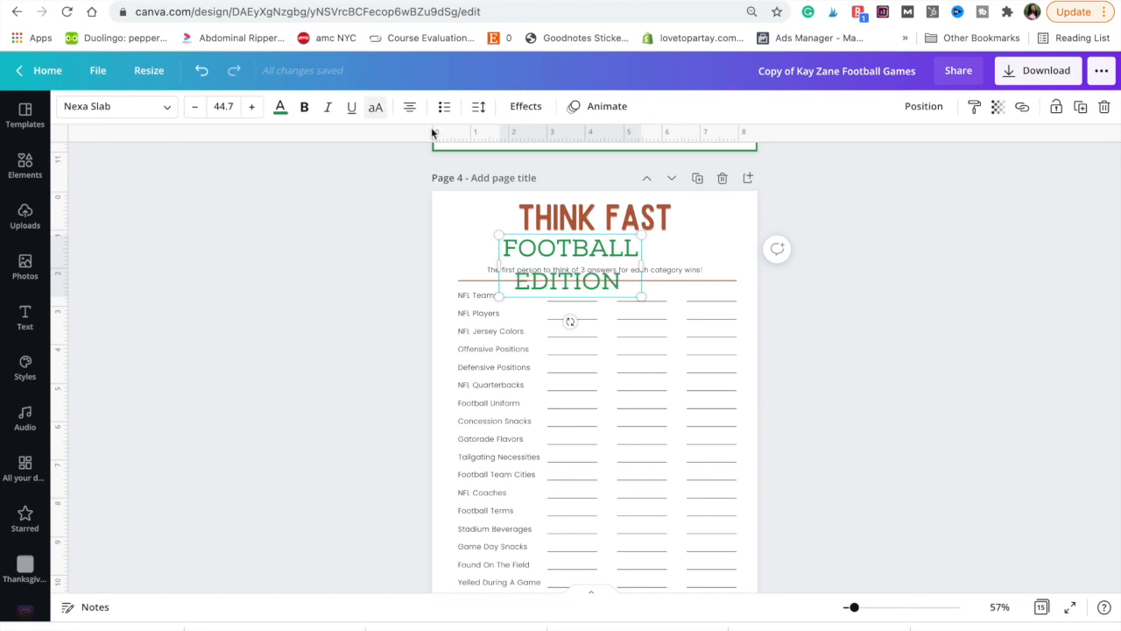
pyautogui.moveTo(728, 250); pyautogui.dragTo(750, 246)
# Set the instruction line under the heading in Montserrat, in all capitals and at a slightly smaller size.
pyautogui.click(648, 279)
pyautogui.click(648, 270)
pyautogui.click(137, 109)
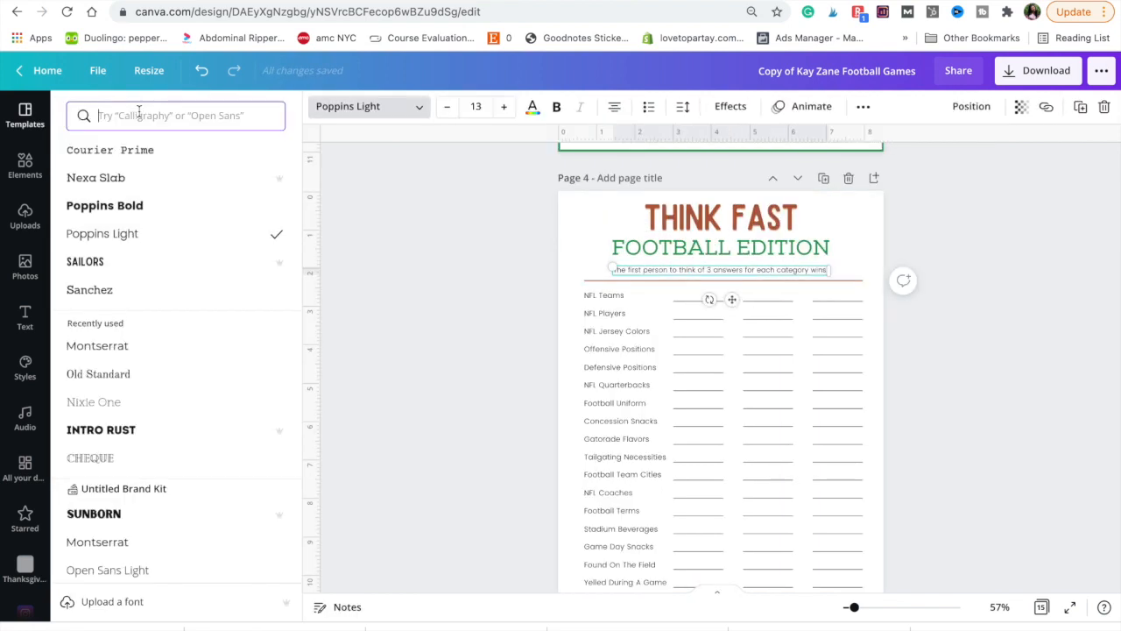
pyautogui.click(123, 346)
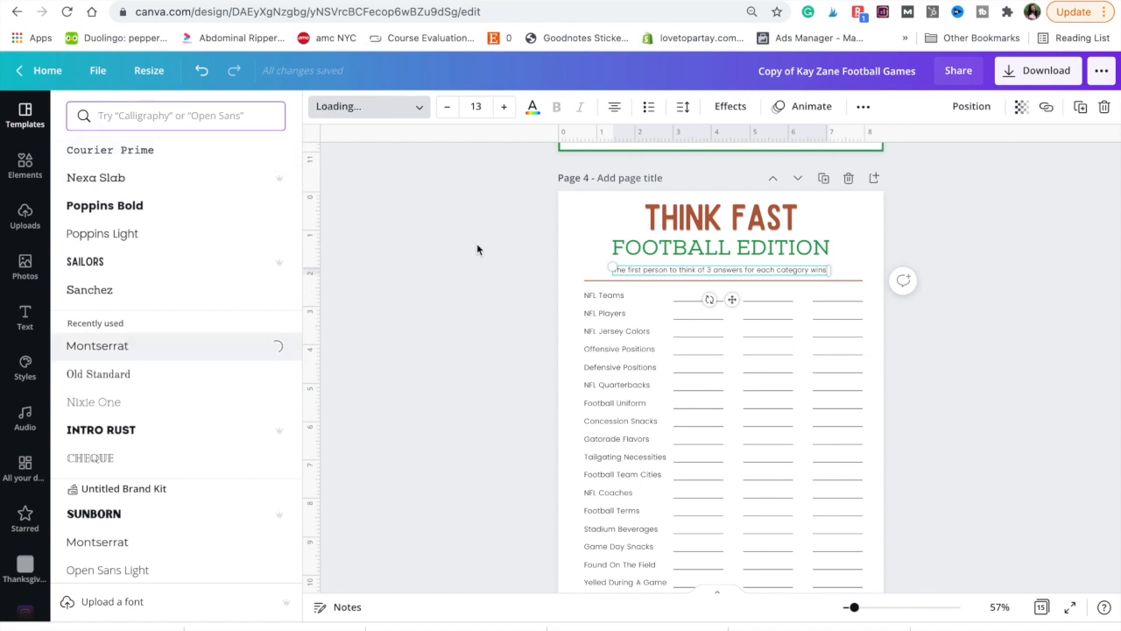
pyautogui.click(863, 106)
pyautogui.click(793, 140)
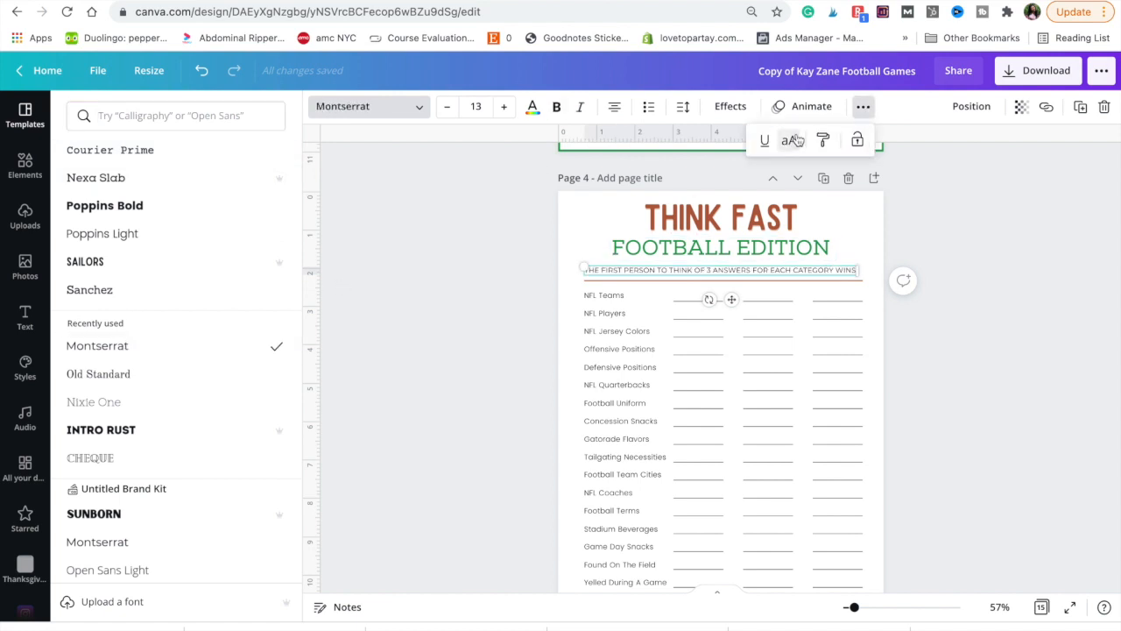
pyautogui.click(446, 106)
# Set the category list in Montserrat and nudge it slightly to the left, away from the answer lines.
pyautogui.click(613, 350)
pyautogui.click(166, 349)
pyautogui.click(523, 349)
pyautogui.scroll(-1, 523, 348)
pyautogui.click(409, 472)
pyautogui.moveTo(480, 453); pyautogui.dragTo(475, 452)
pyautogui.click(576, 546)
pyautogui.scroll(2, 558, 367)
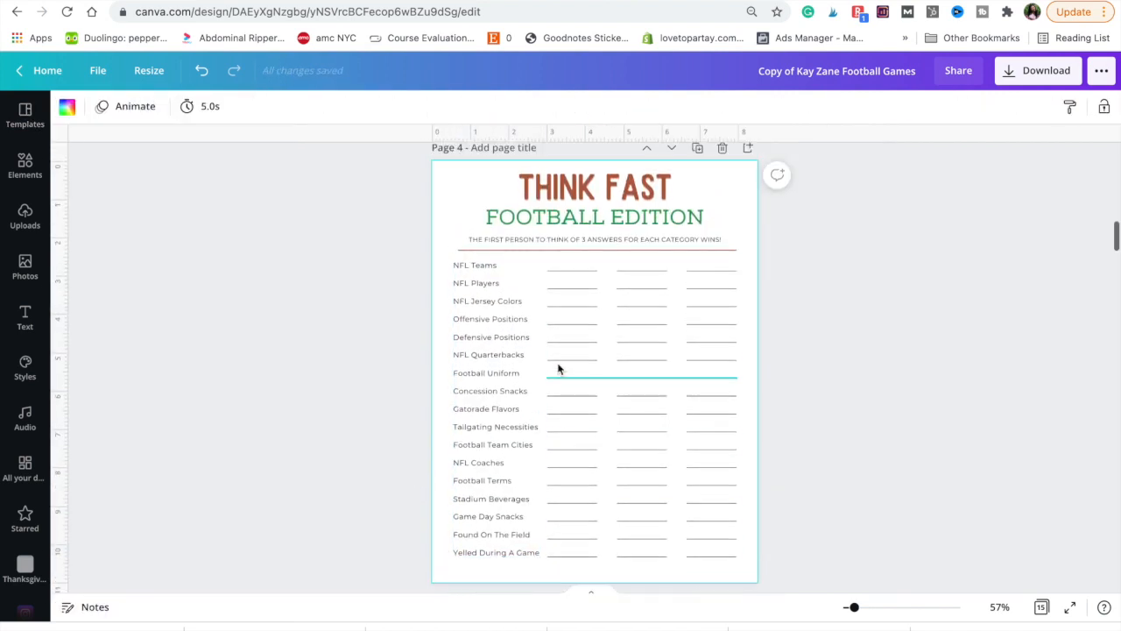
# Move the FOOTBALL EDITION subheading slightly down from THINK FAST and shrink it a little.
pyautogui.click(576, 269)
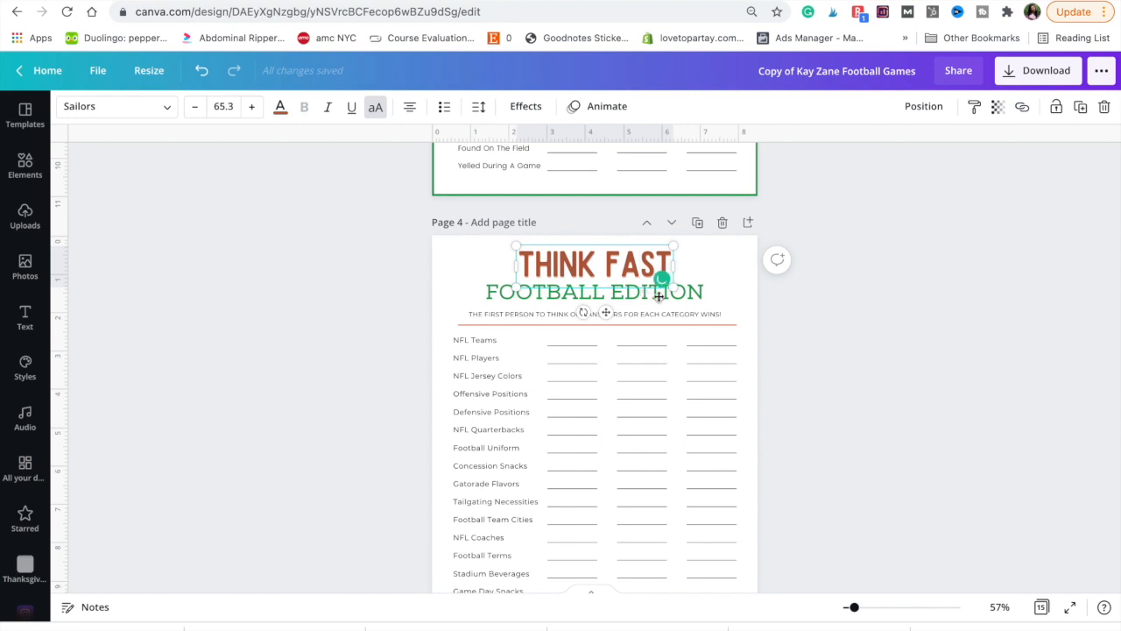
pyautogui.click(711, 303)
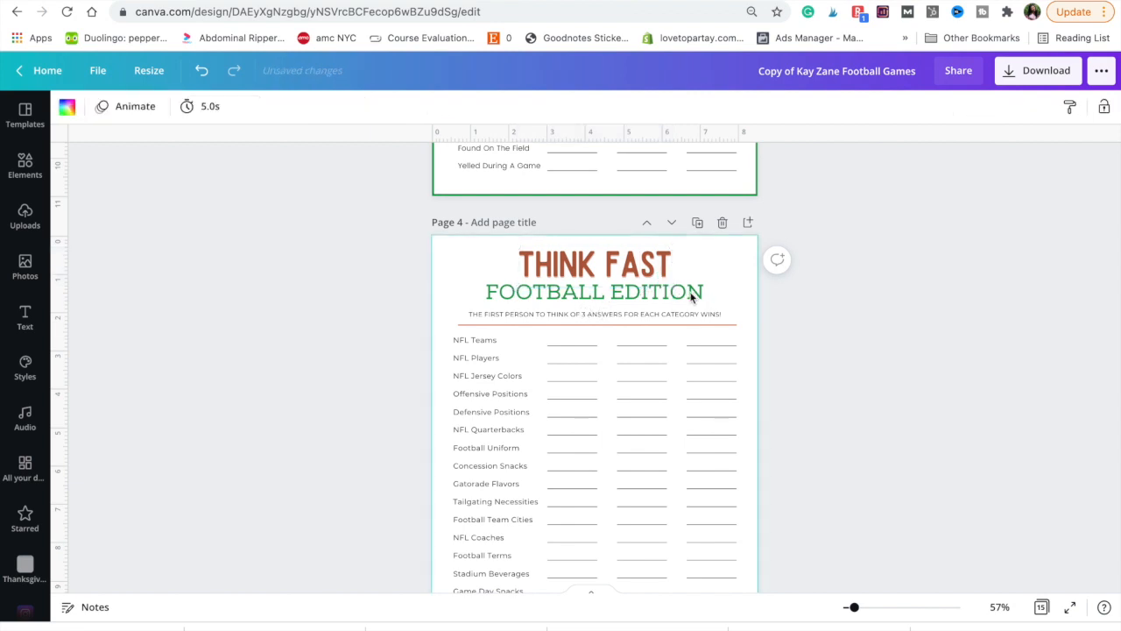
pyautogui.moveTo(693, 295); pyautogui.dragTo(692, 298)
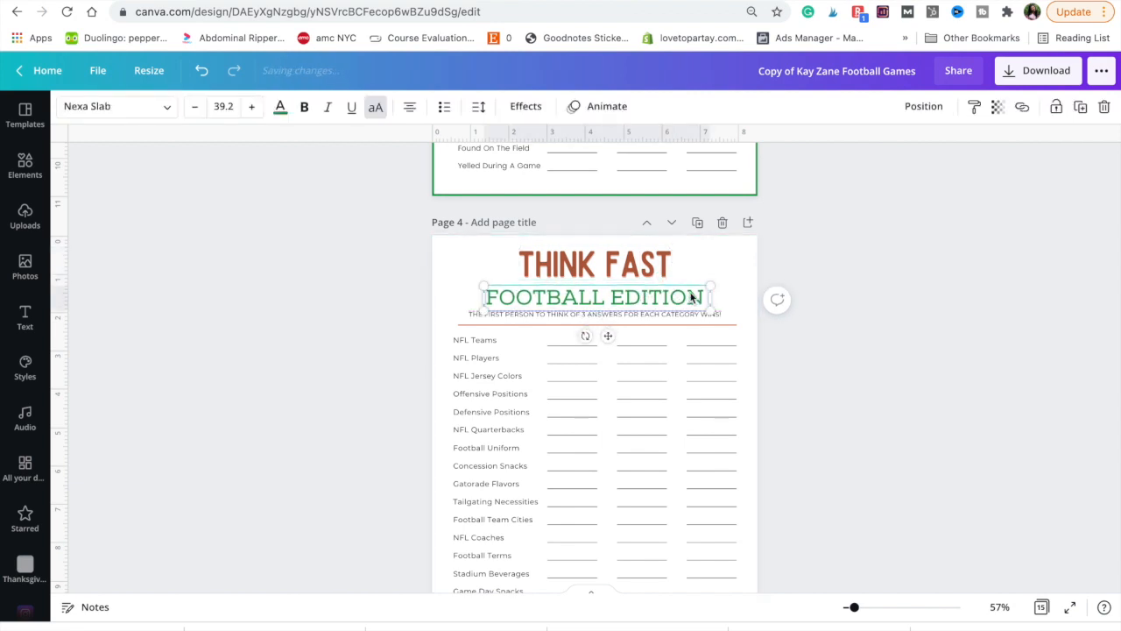
pyautogui.click(740, 266)
# Find a brown American football graphic with the element search "football", add it and place it scaled down in the page's upper right corner.
pyautogui.click(26, 166)
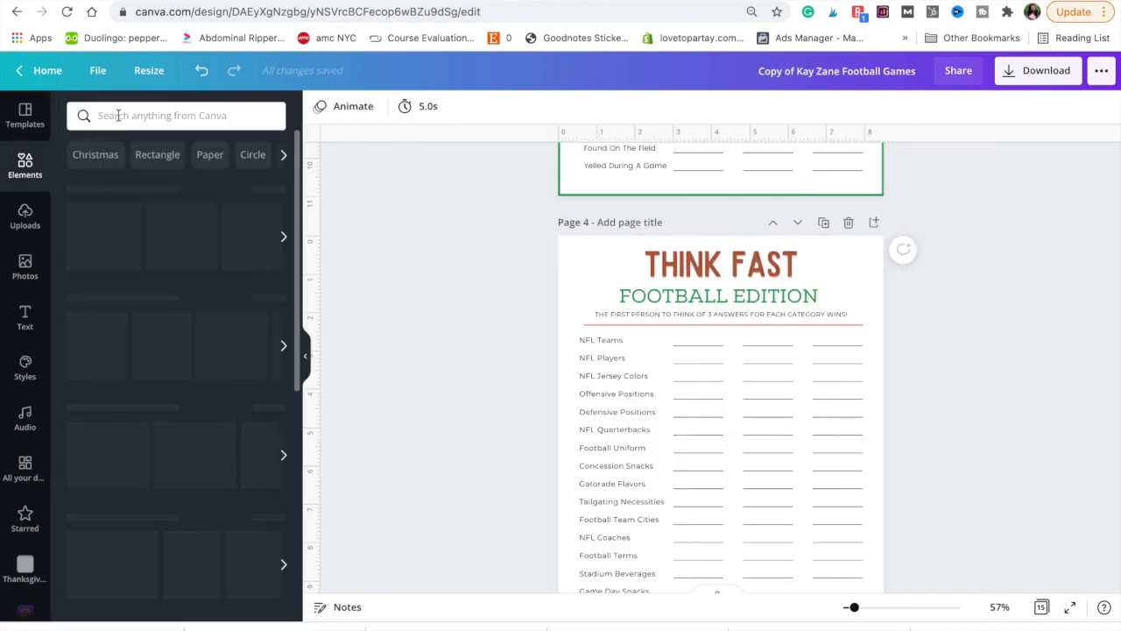
pyautogui.write('football')
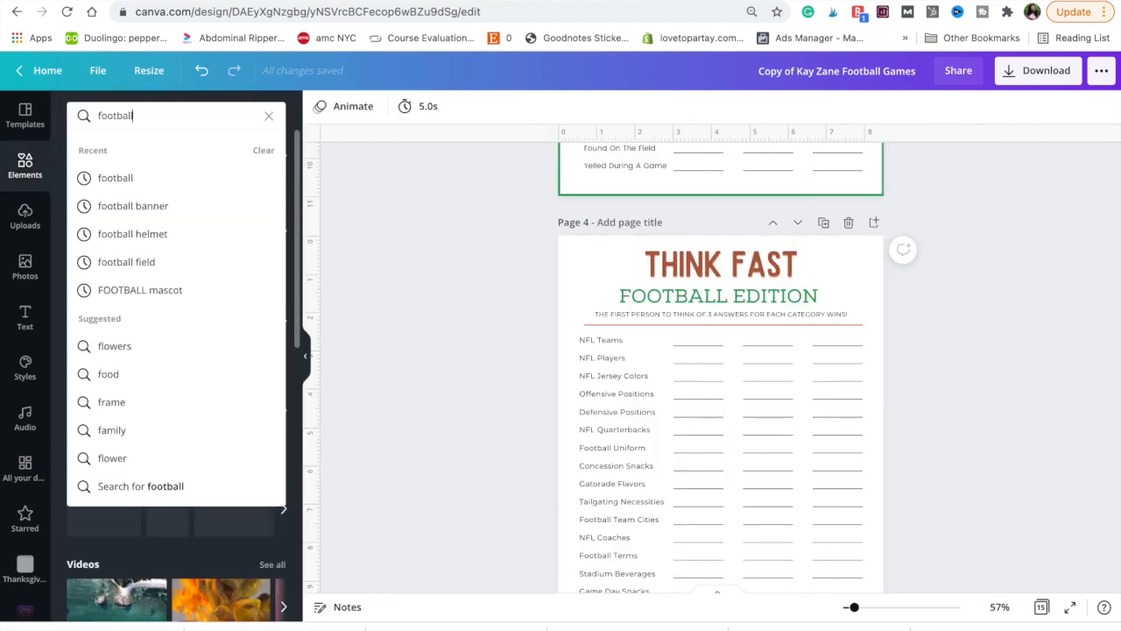
pyautogui.press('Return')
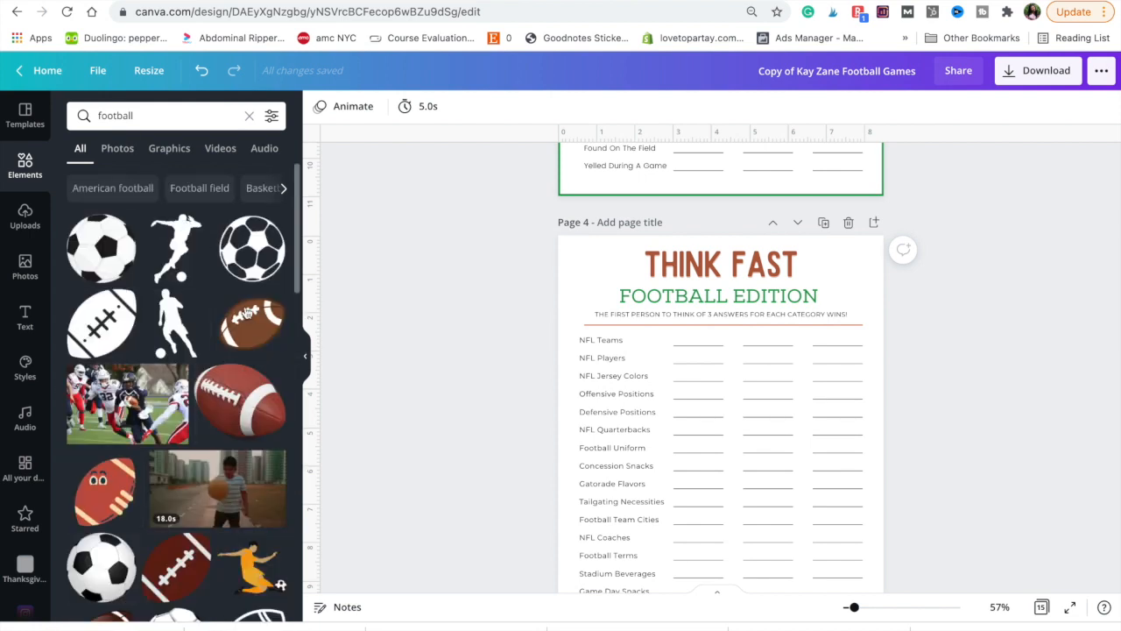
pyautogui.click(248, 325)
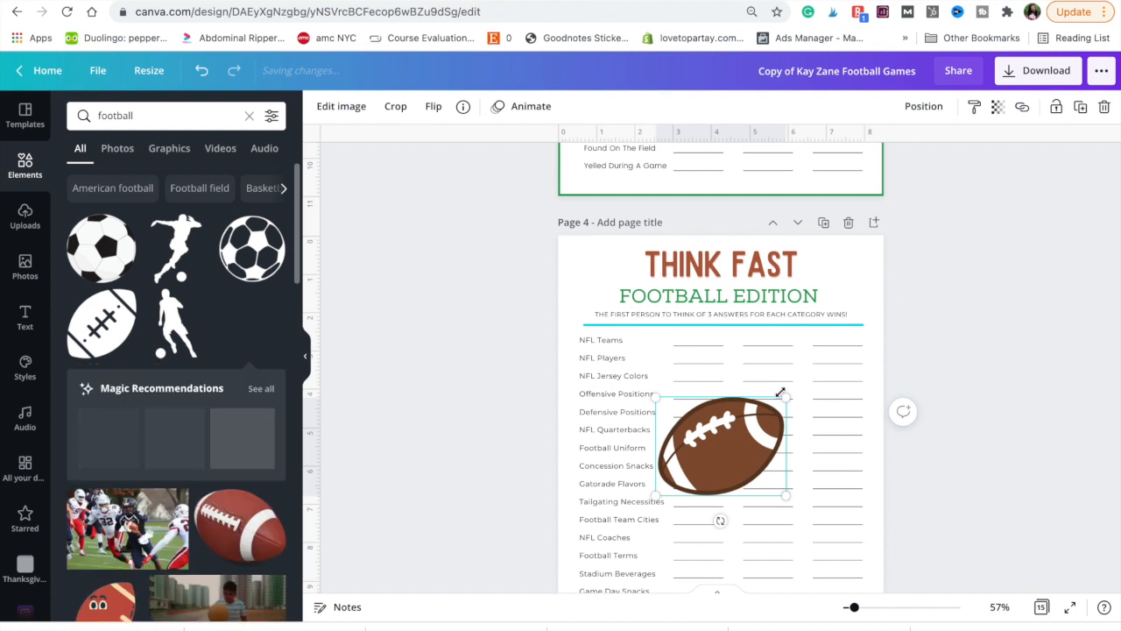
pyautogui.moveTo(710, 408); pyautogui.dragTo(691, 420)
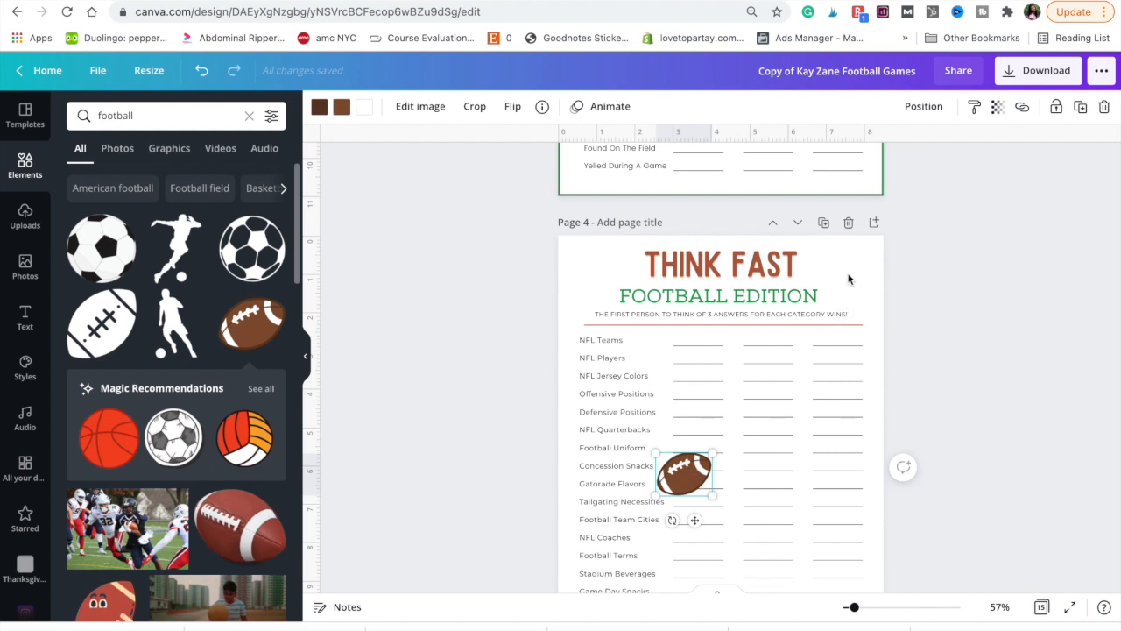
pyautogui.moveTo(849, 273); pyautogui.dragTo(849, 273)
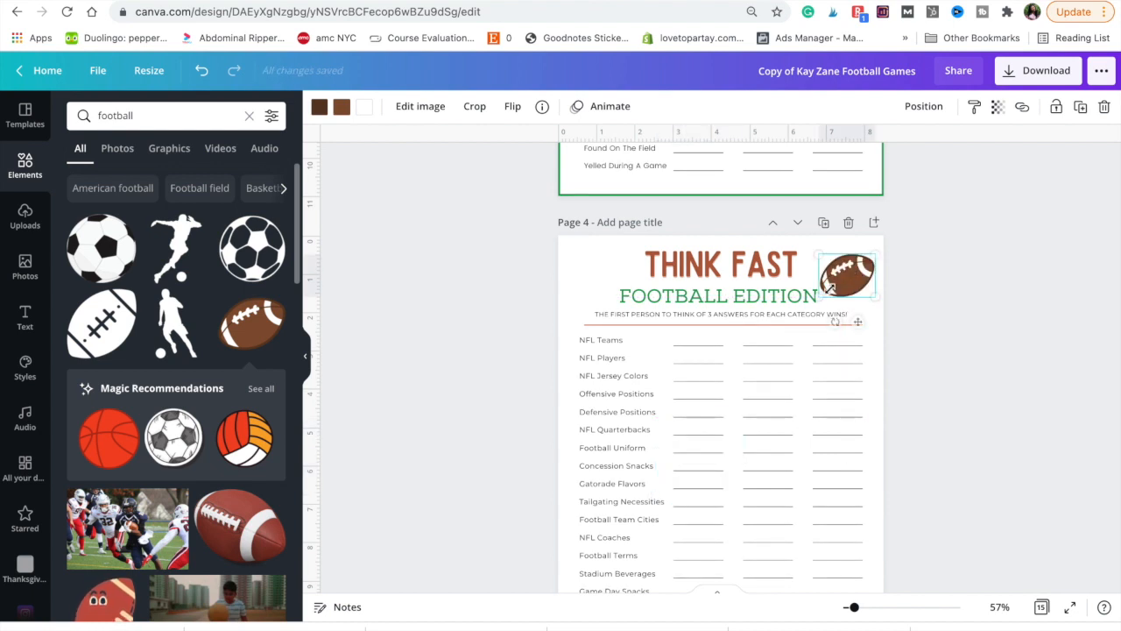
# Tilt the football in the page's upper right corner and place a horizontally flipped copy of it in the upper left corner.
pyautogui.moveTo(835, 322); pyautogui.dragTo(868, 330)
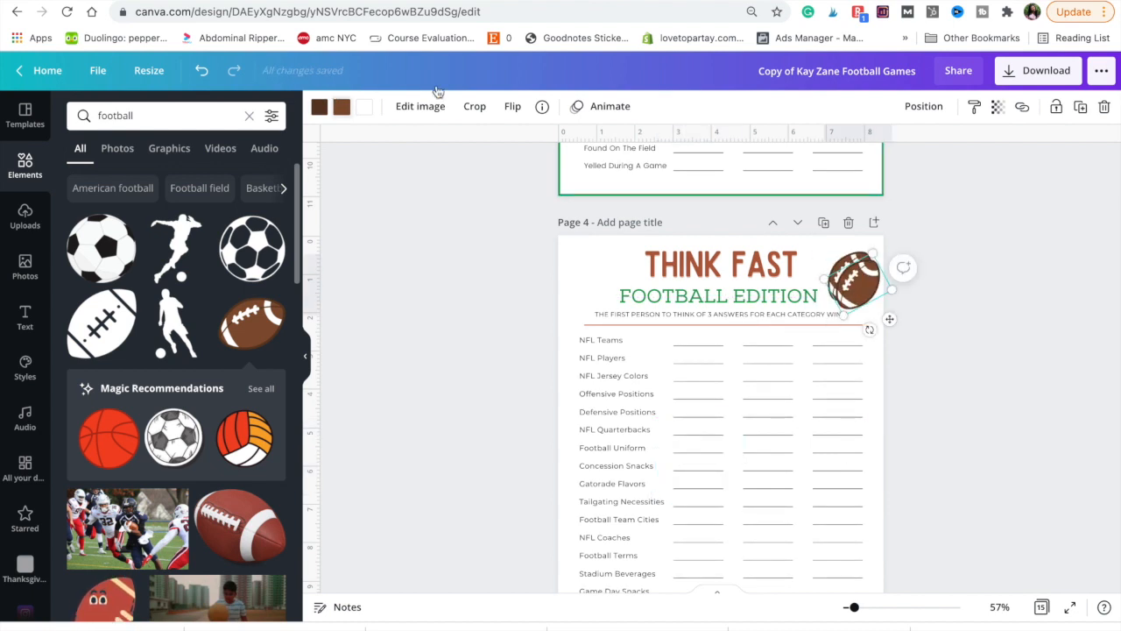
pyautogui.click(515, 109)
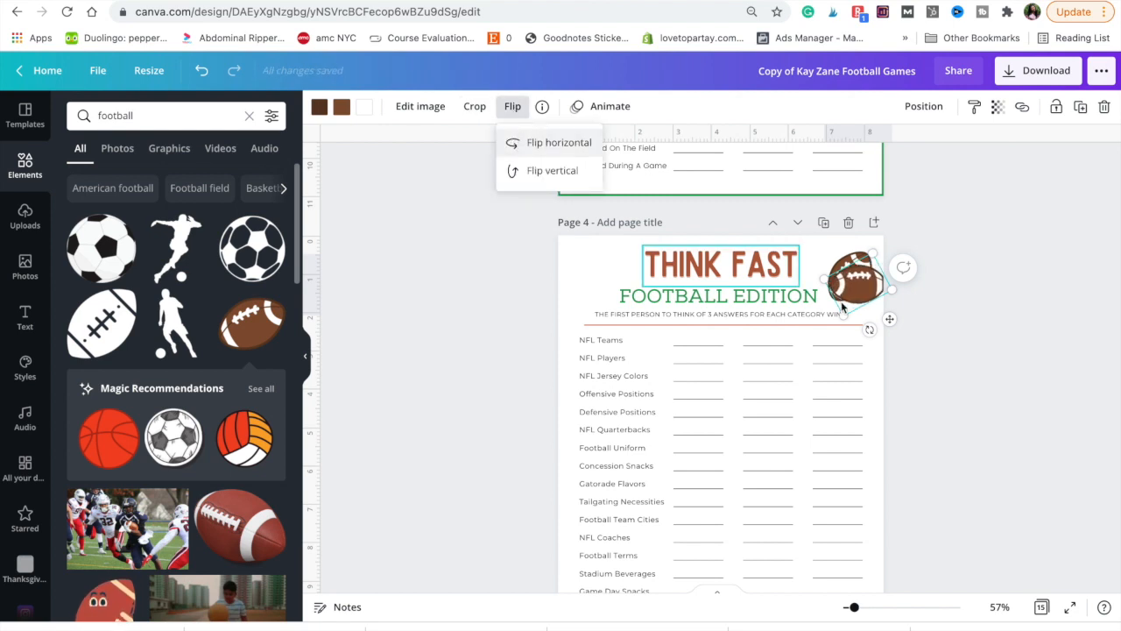
pyautogui.moveTo(837, 350); pyautogui.dragTo(816, 371)
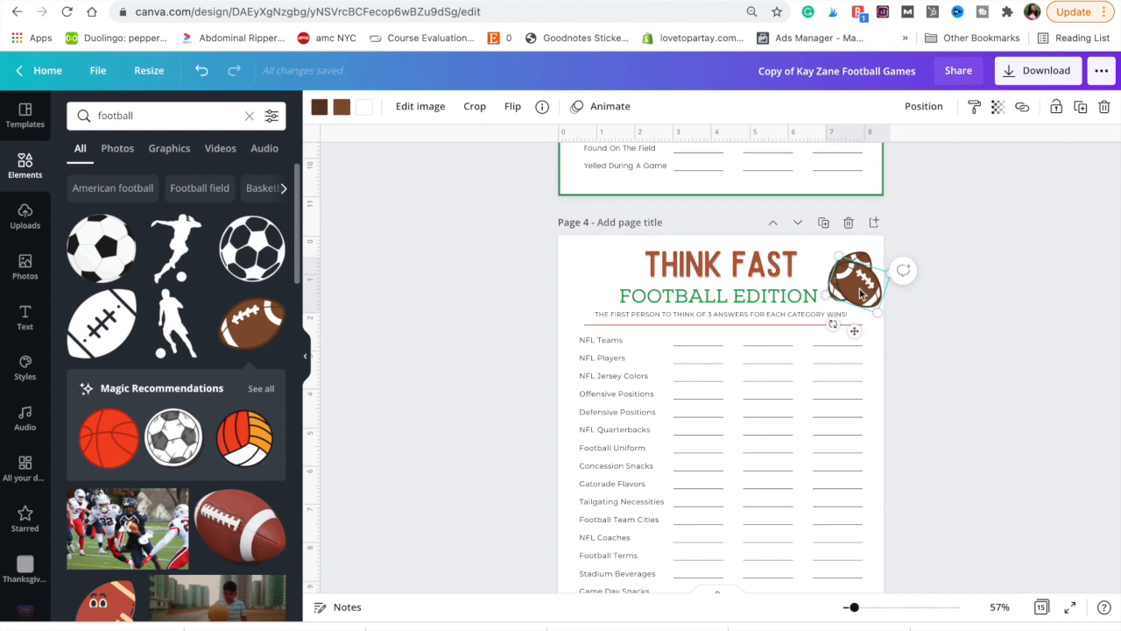
pyautogui.moveTo(568, 260); pyautogui.dragTo(593, 281)
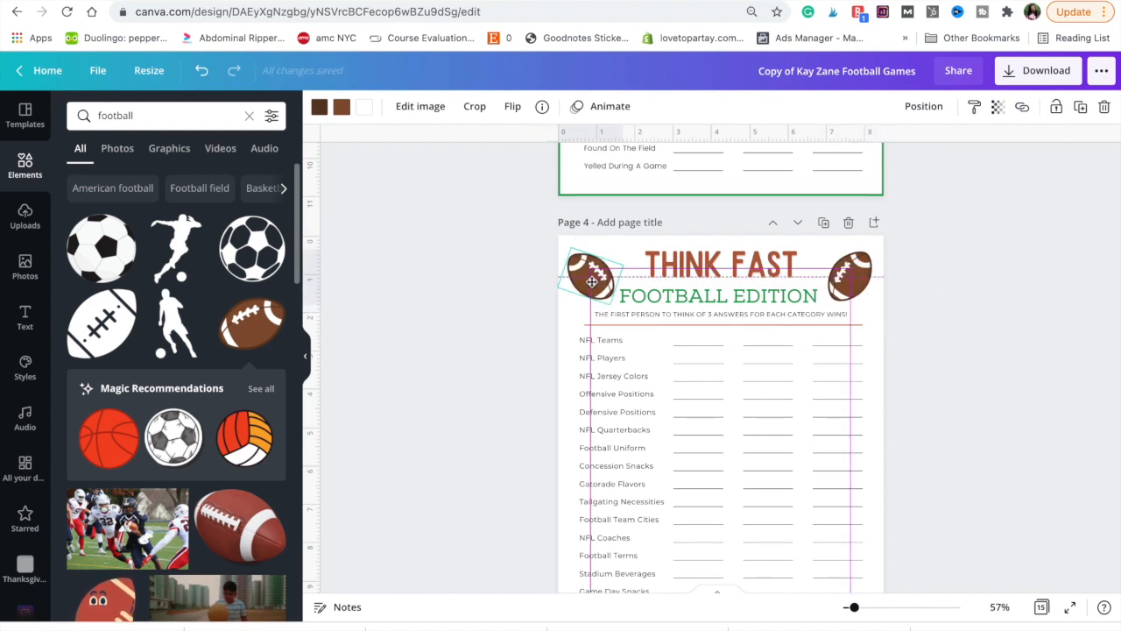
pyautogui.click(719, 266)
pyautogui.click(858, 279)
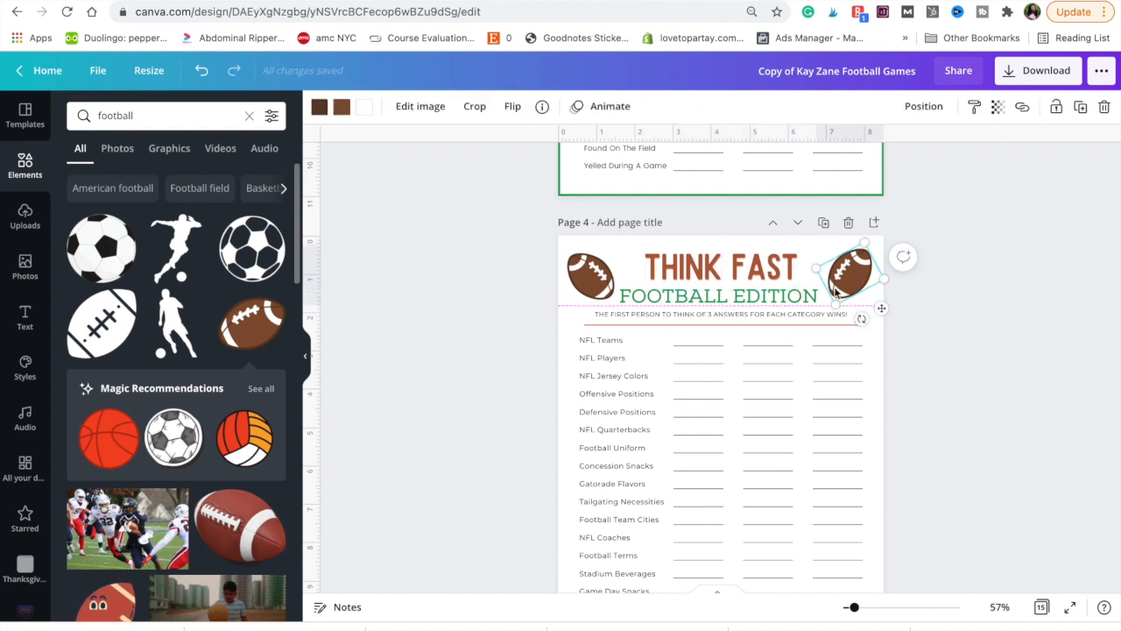
pyautogui.click(574, 273)
pyautogui.click(526, 285)
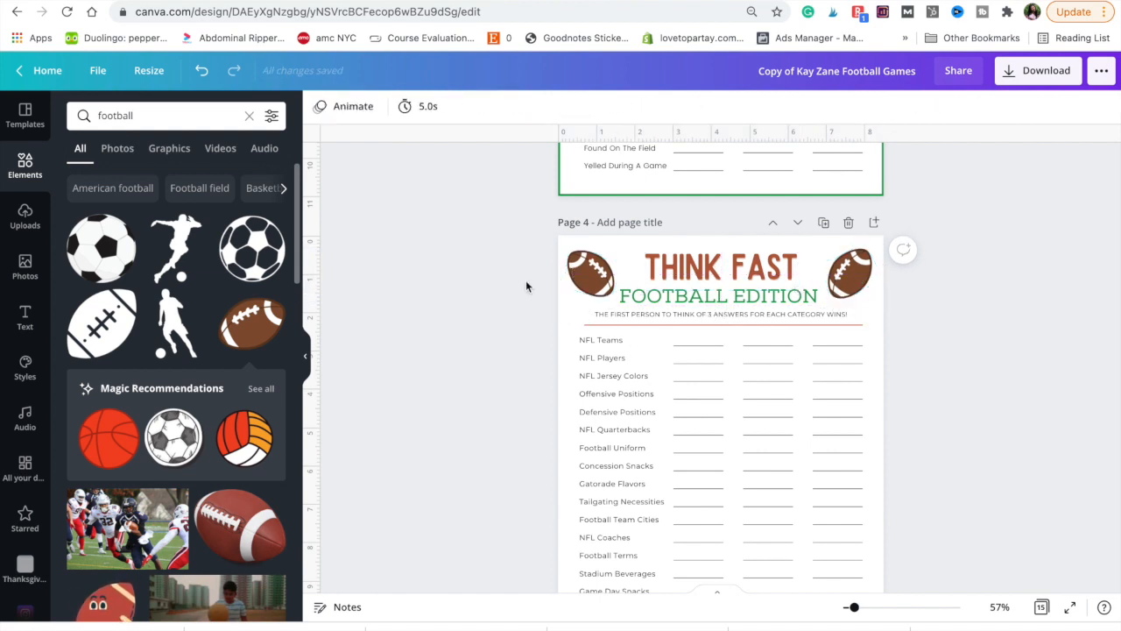
# Copy the green border from the original Think Fast page onto page 4.
pyautogui.click(668, 186)
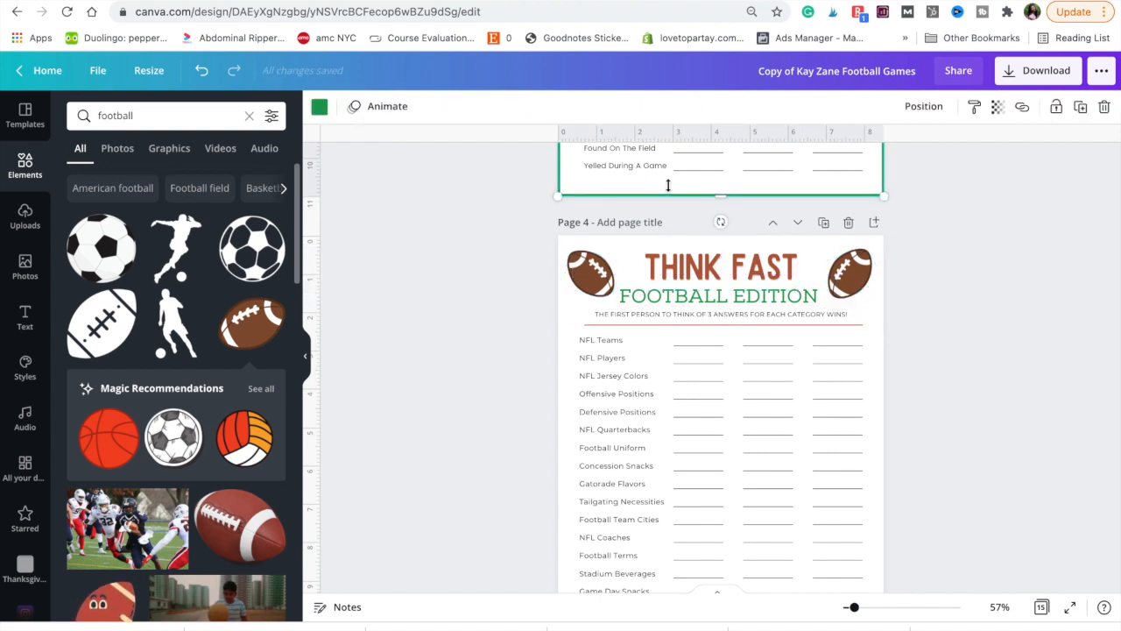
pyautogui.click(631, 242)
pyautogui.click(629, 246)
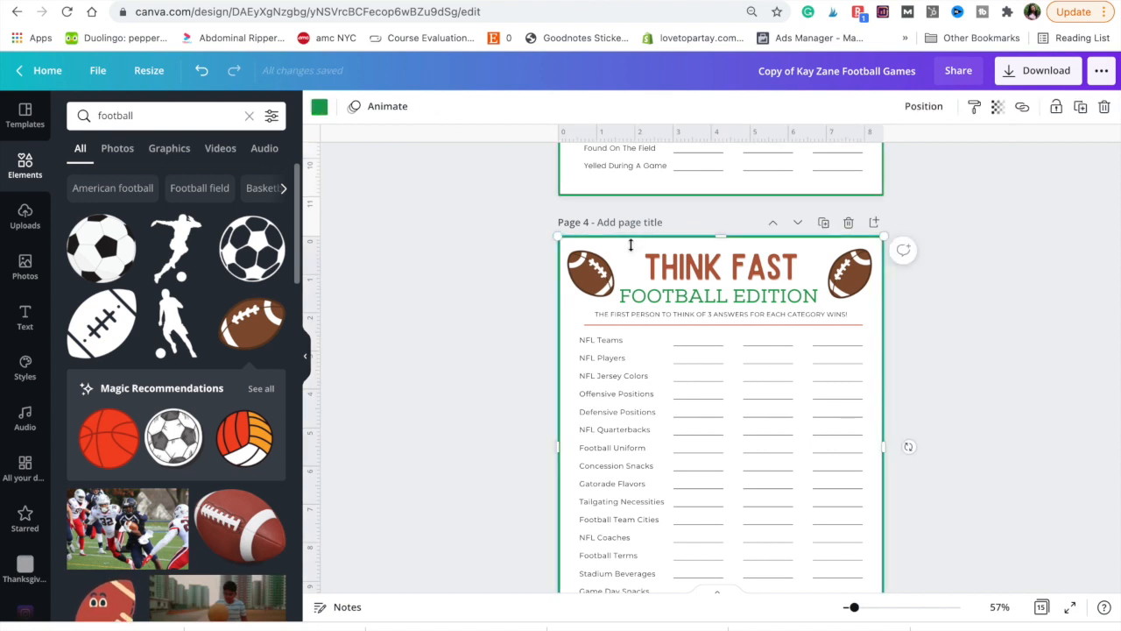
# Shrink page 4's green border to leave a white margin, centered horizontally, and extend its top edge slightly upward.
pyautogui.moveTo(872, 238); pyautogui.dragTo(822, 269)
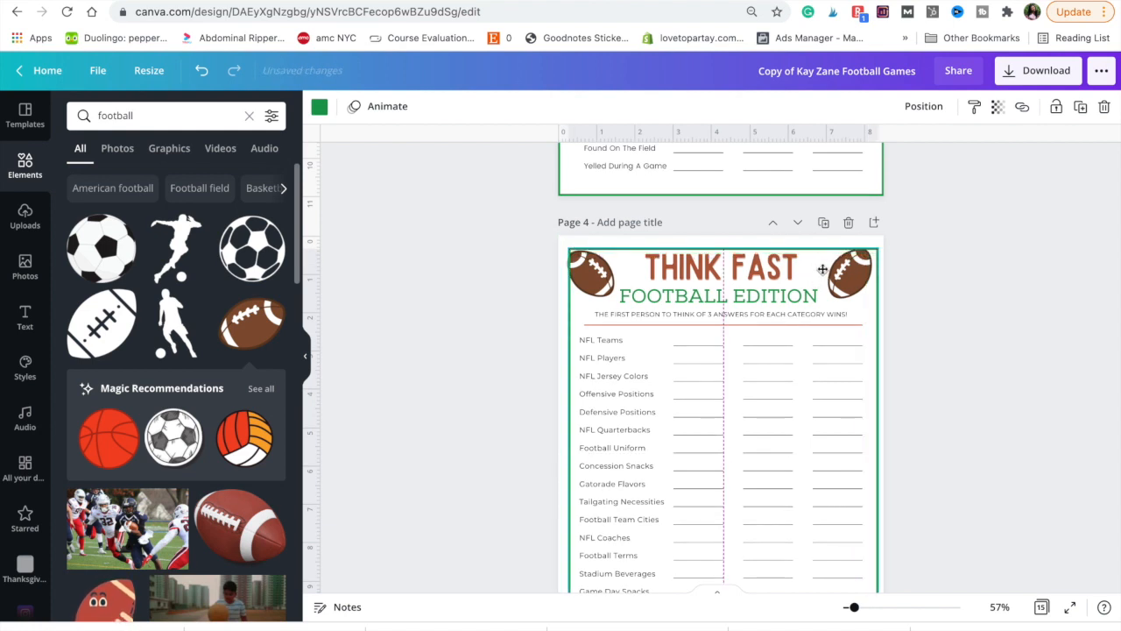
pyautogui.click(923, 106)
pyautogui.click(864, 265)
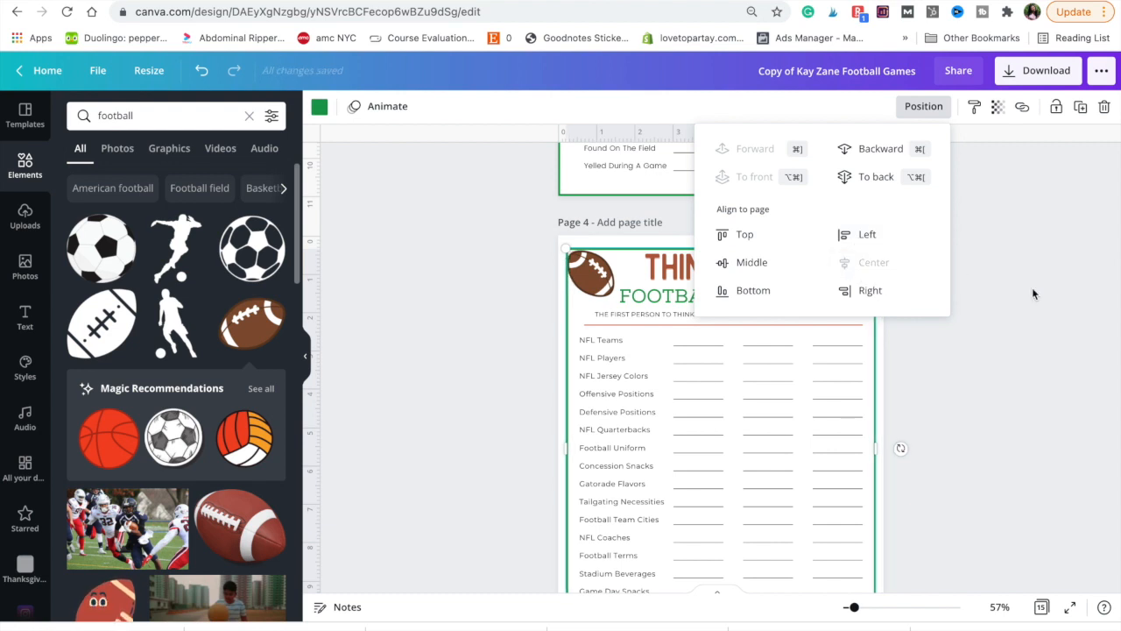
pyautogui.click(1034, 292)
pyautogui.click(721, 249)
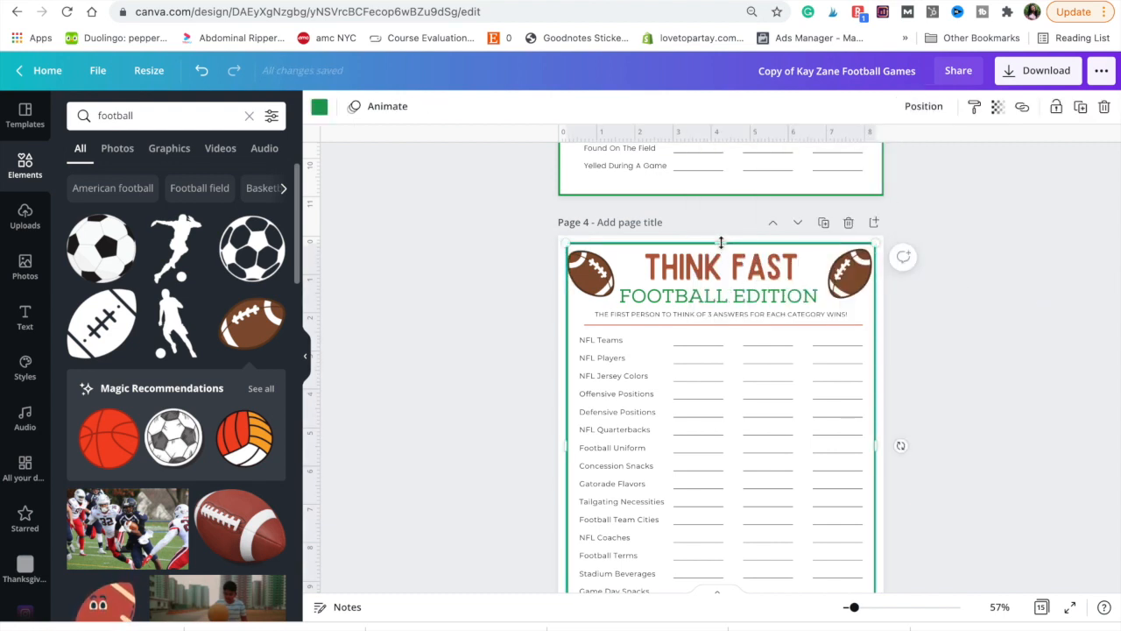
pyautogui.scroll(-2, 722, 287)
pyautogui.click(978, 393)
pyautogui.scroll(2, 972, 387)
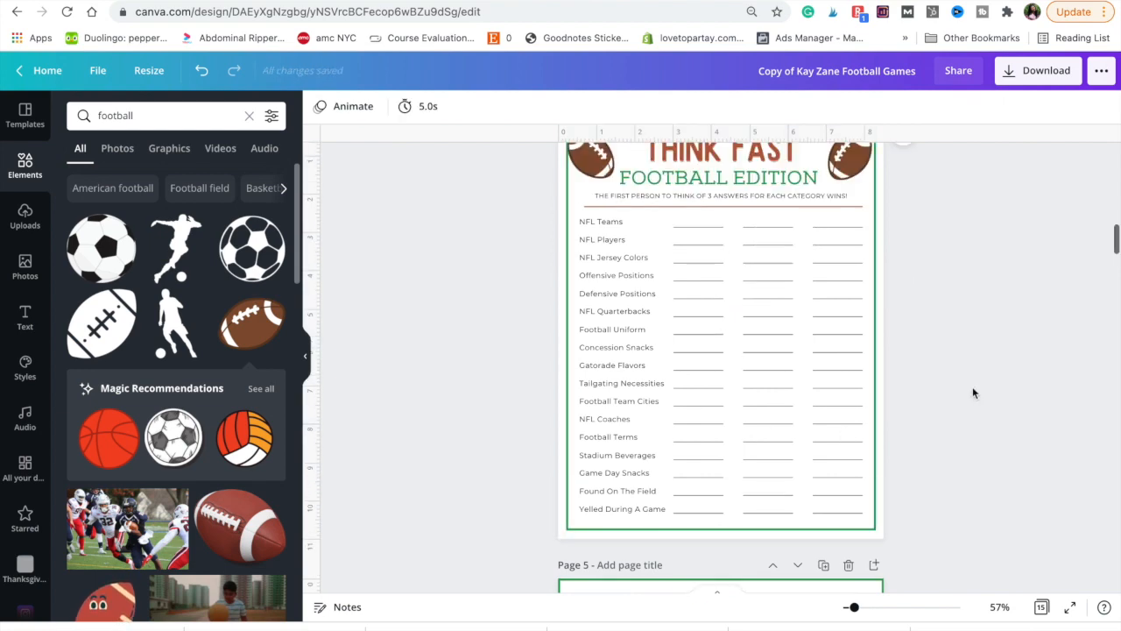
# Shift both footballs slightly outward so they overlap the upper corners of the green border at matching heights.
pyautogui.click(584, 273)
pyautogui.moveTo(574, 271); pyautogui.dragTo(578, 271)
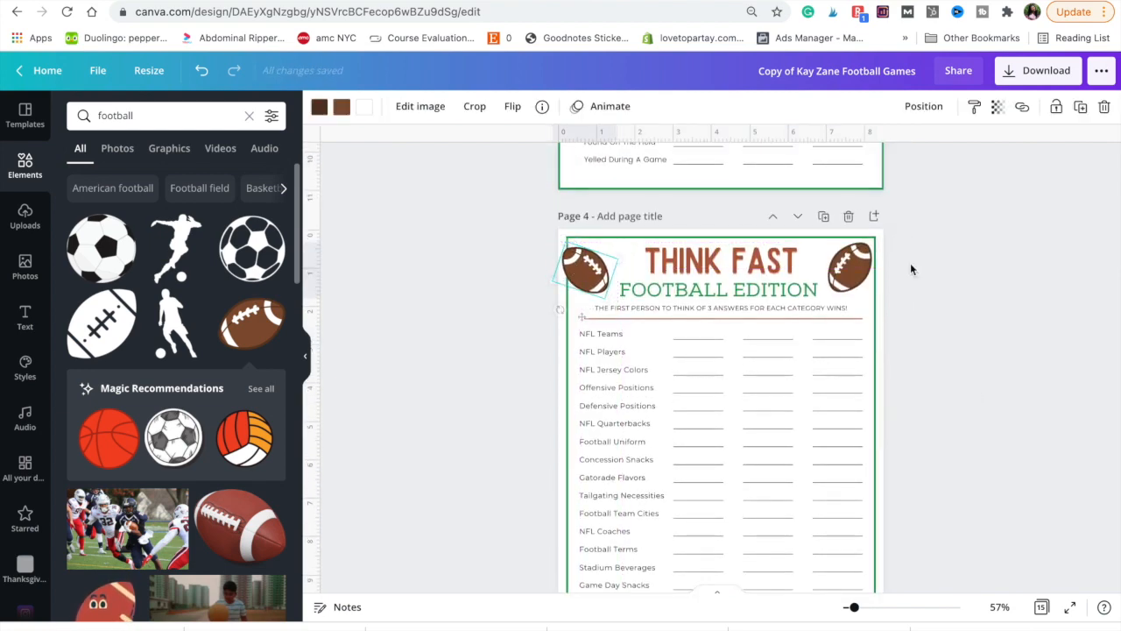
pyautogui.click(852, 277)
pyautogui.moveTo(850, 268); pyautogui.dragTo(861, 275)
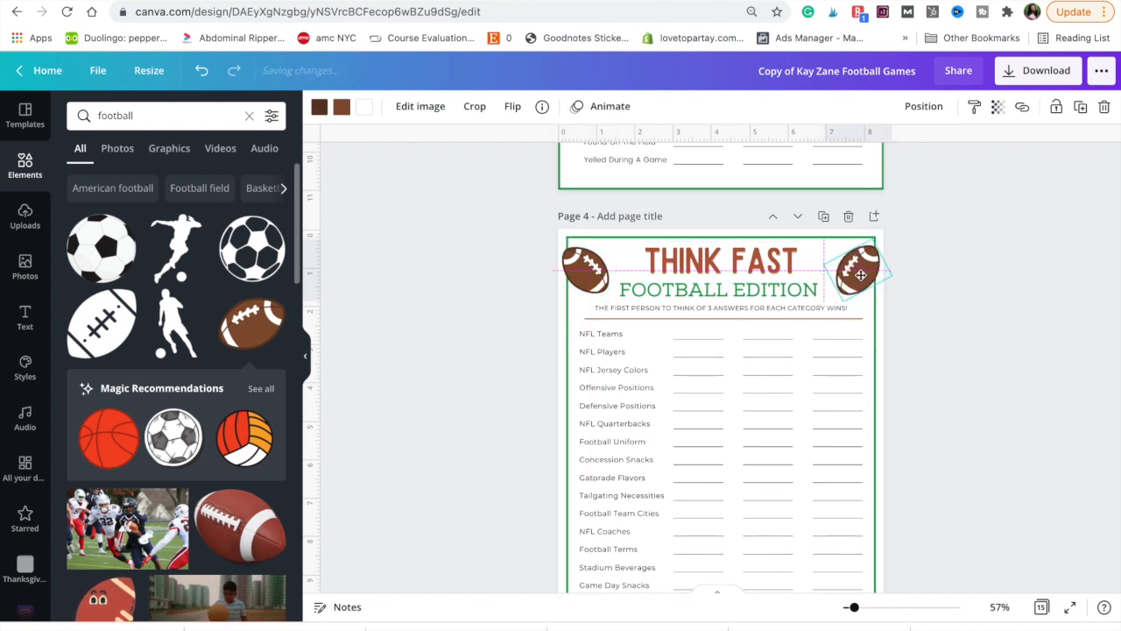
pyautogui.click(999, 214)
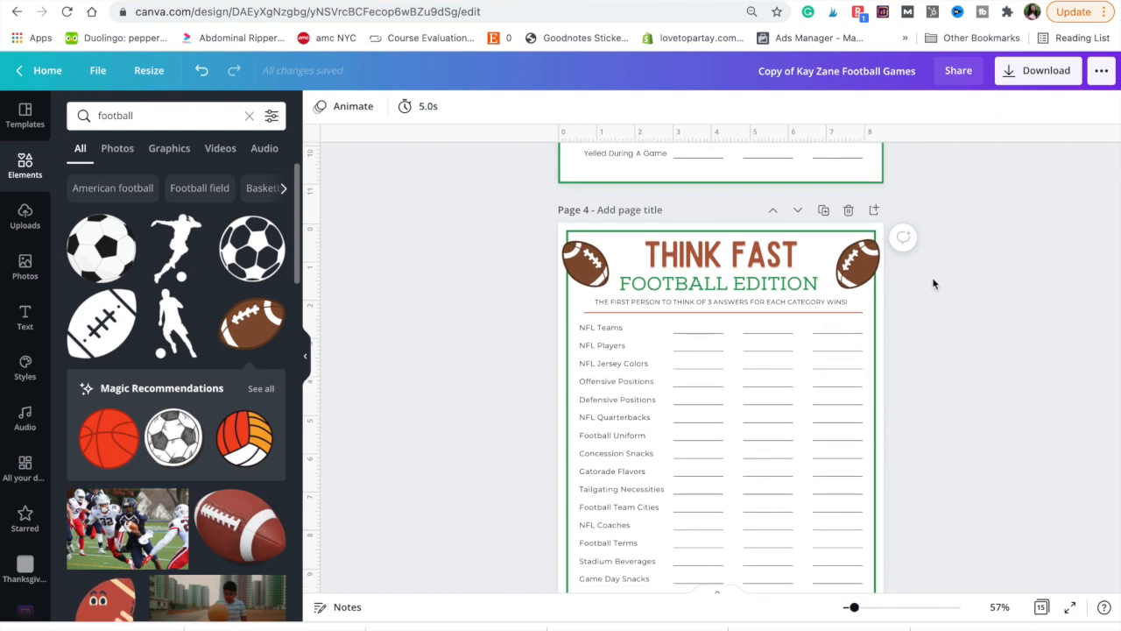
# Compare the restyled Think Fast page with the original on page 3 and examine the Football Word Puzzle page's layout.
pyautogui.scroll(4, 931, 277)
pyautogui.scroll(2, 706, 237)
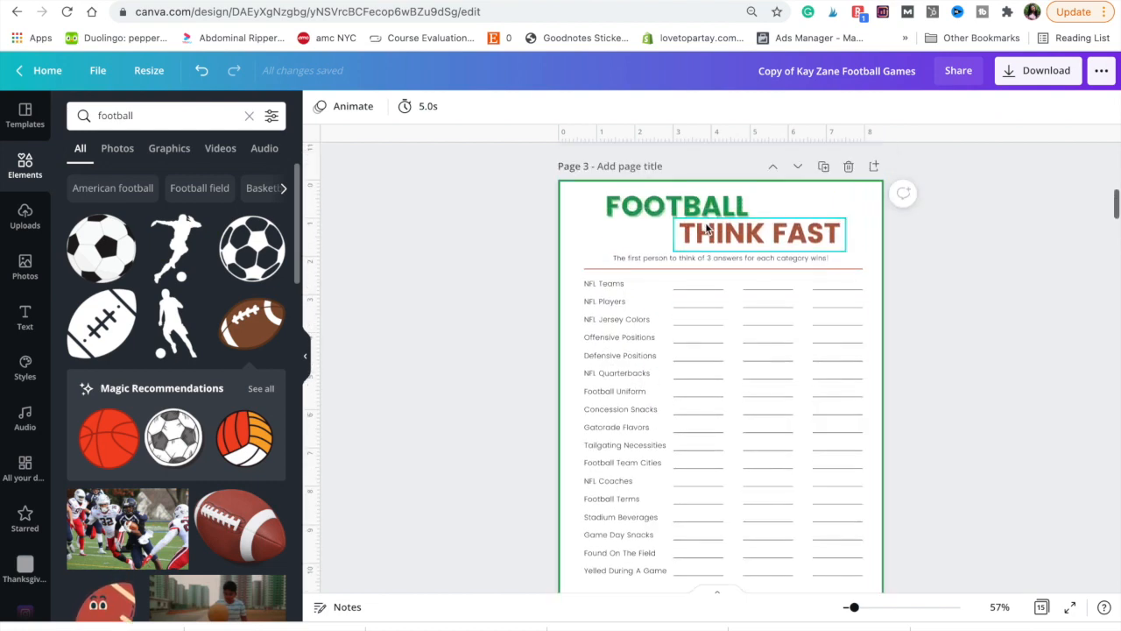
pyautogui.scroll(-10, 687, 397)
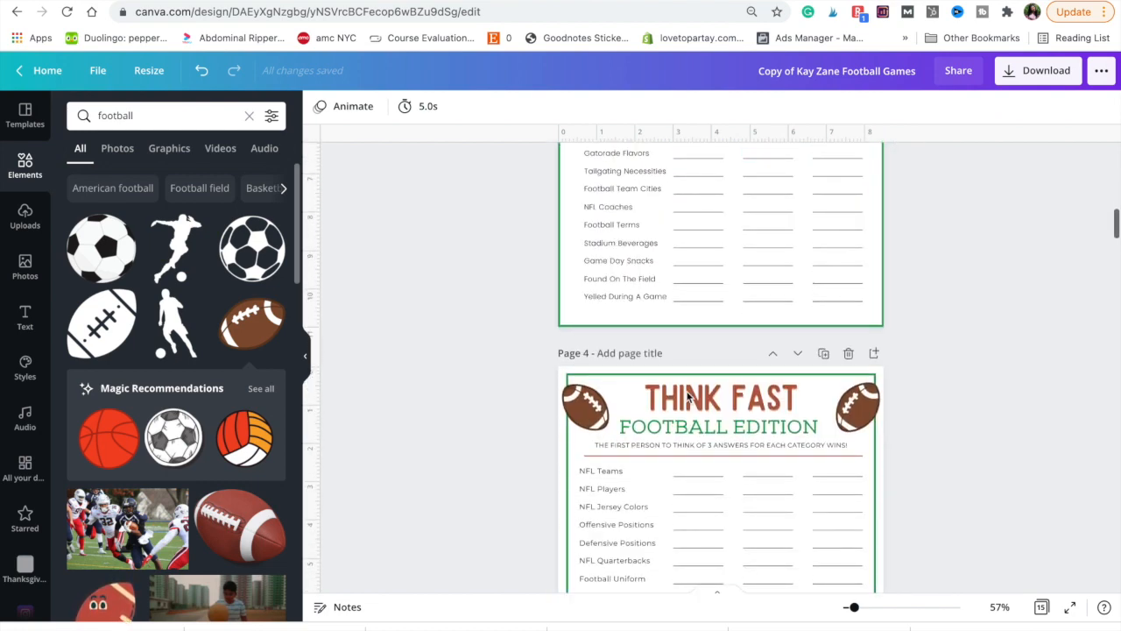
pyautogui.scroll(-1, 687, 397)
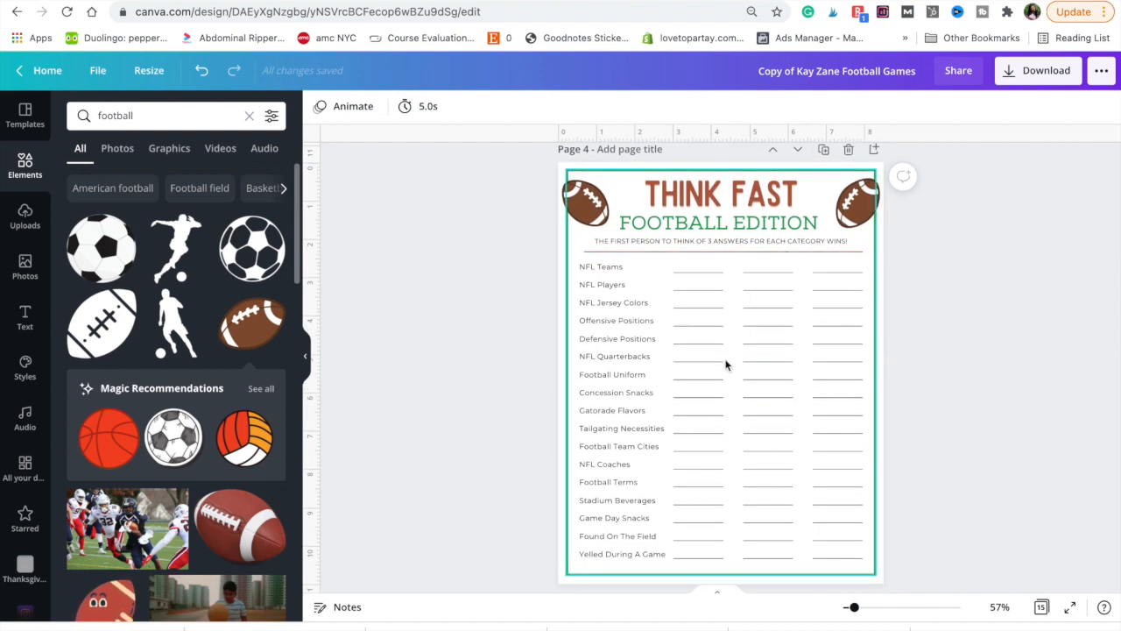
pyautogui.scroll(2, 726, 365)
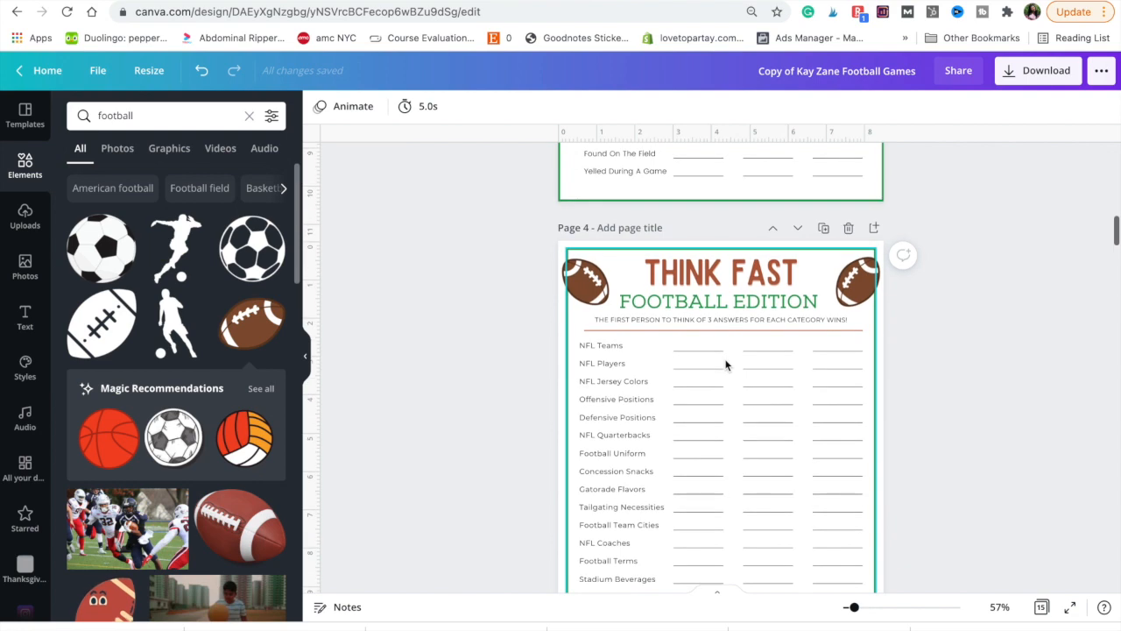
pyautogui.scroll(-2, 785, 361)
pyautogui.scroll(-3, 785, 362)
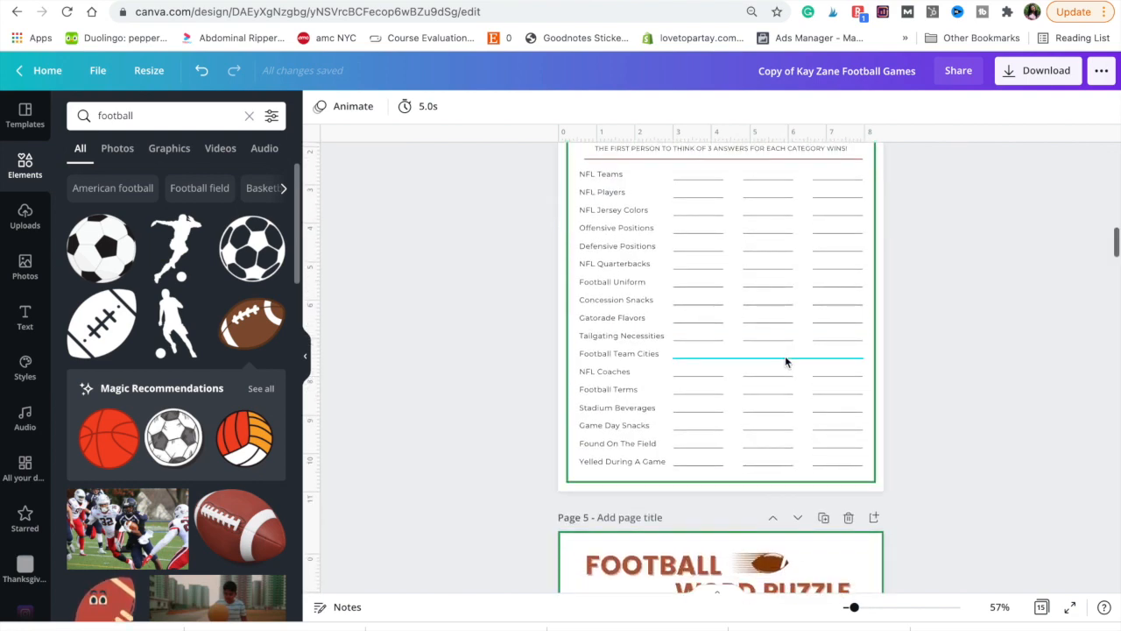
pyautogui.scroll(3, 785, 362)
pyautogui.scroll(-6, 785, 362)
pyautogui.scroll(1, 689, 421)
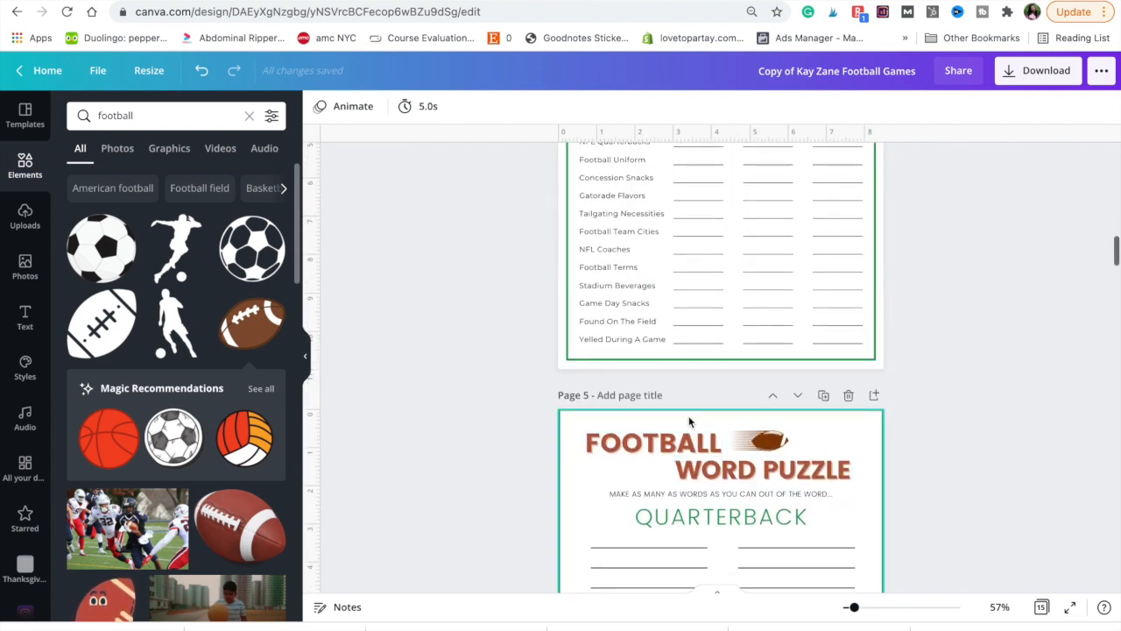
pyautogui.scroll(-2, 668, 452)
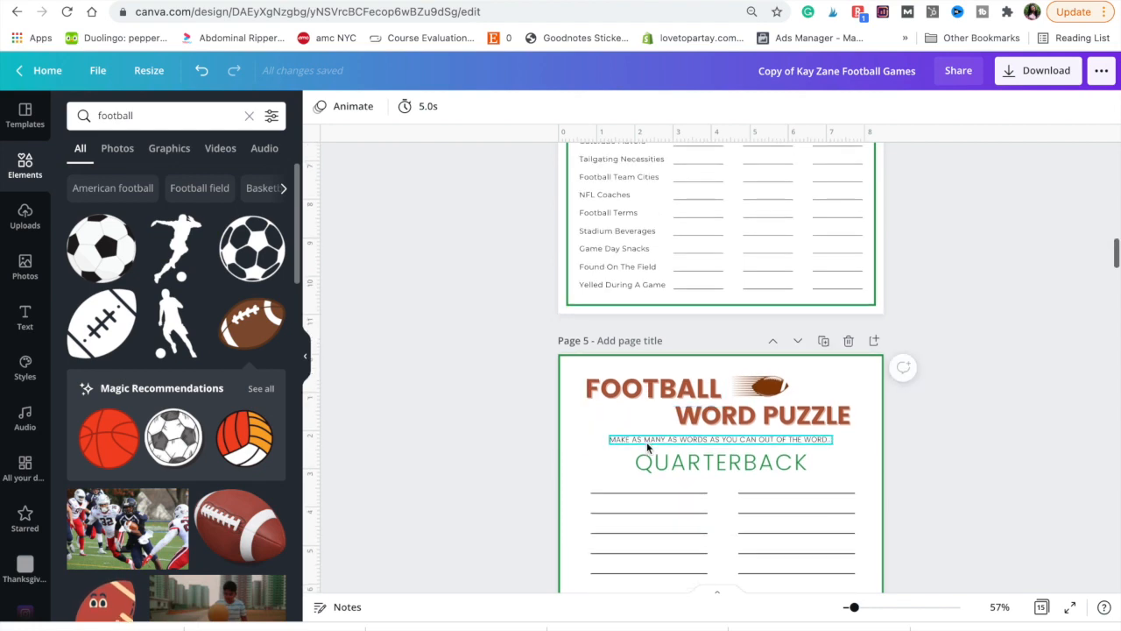
pyautogui.scroll(2, 649, 419)
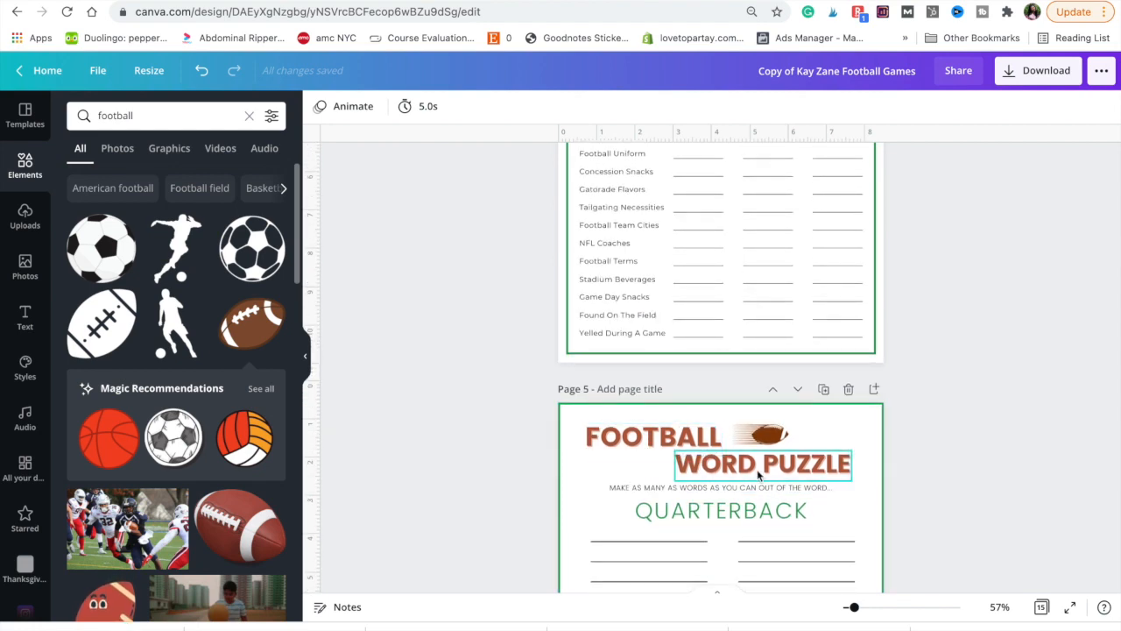
pyautogui.scroll(7, 689, 445)
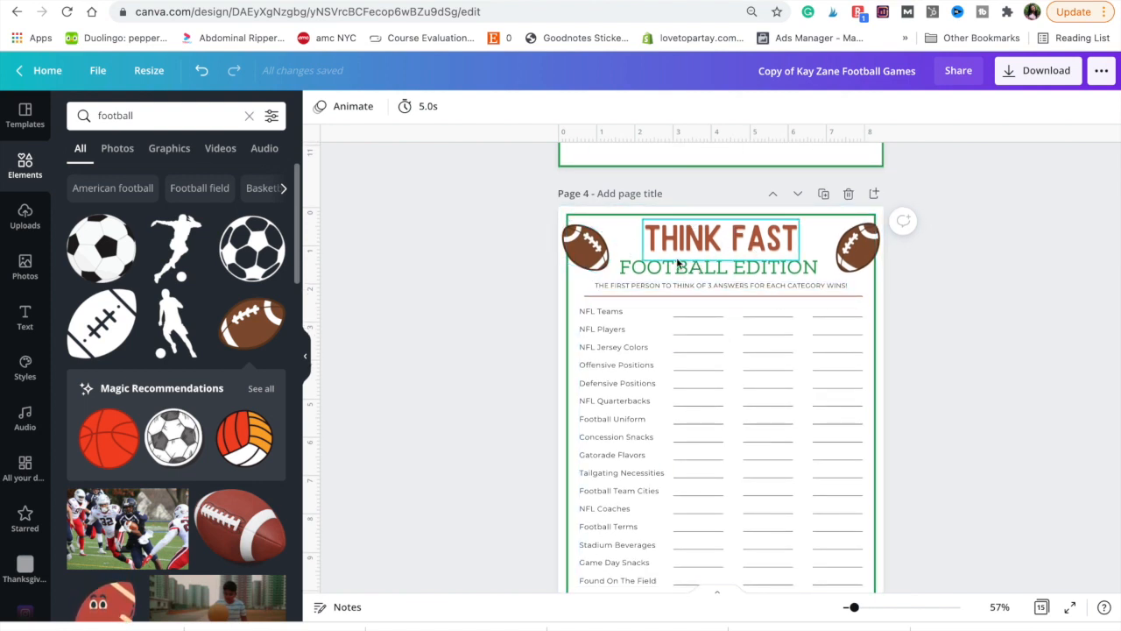
# Replace the edge-to-edge border on page 5, Football Word Puzzle, with a copy of page 4's inset green border.
pyautogui.click(567, 275)
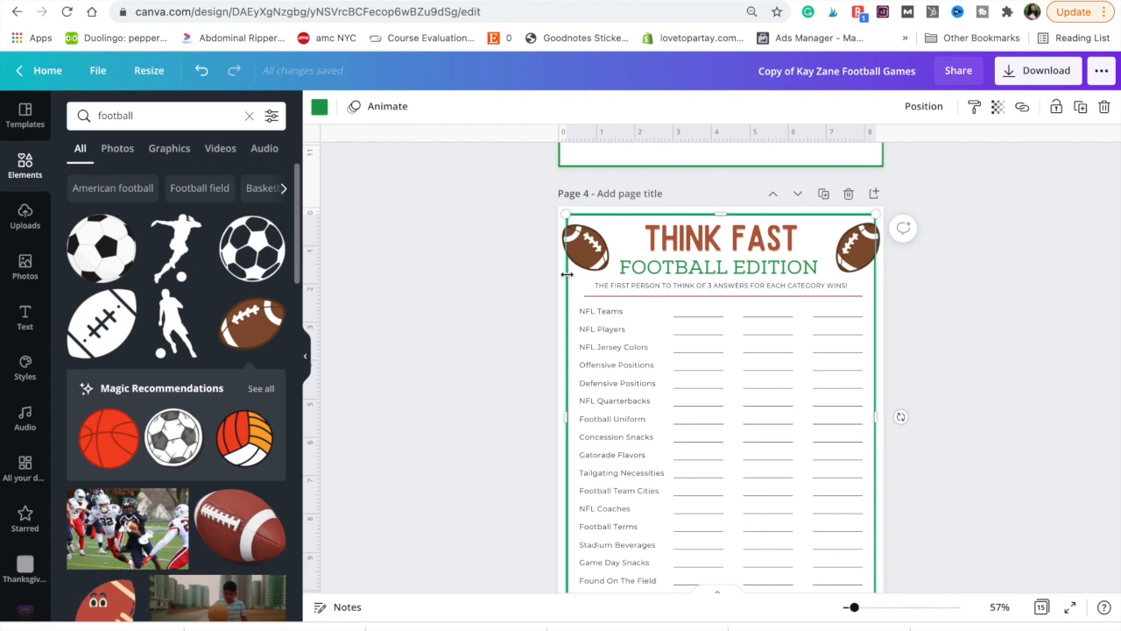
pyautogui.scroll(-5, 548, 342)
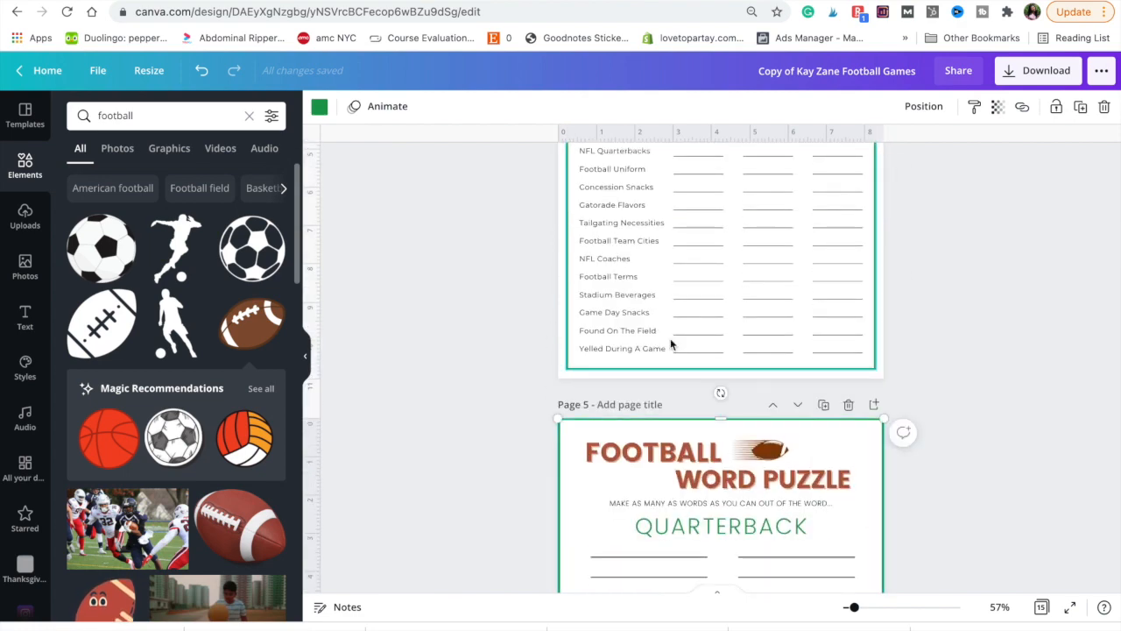
pyautogui.click(745, 307)
pyautogui.scroll(-2, 616, 425)
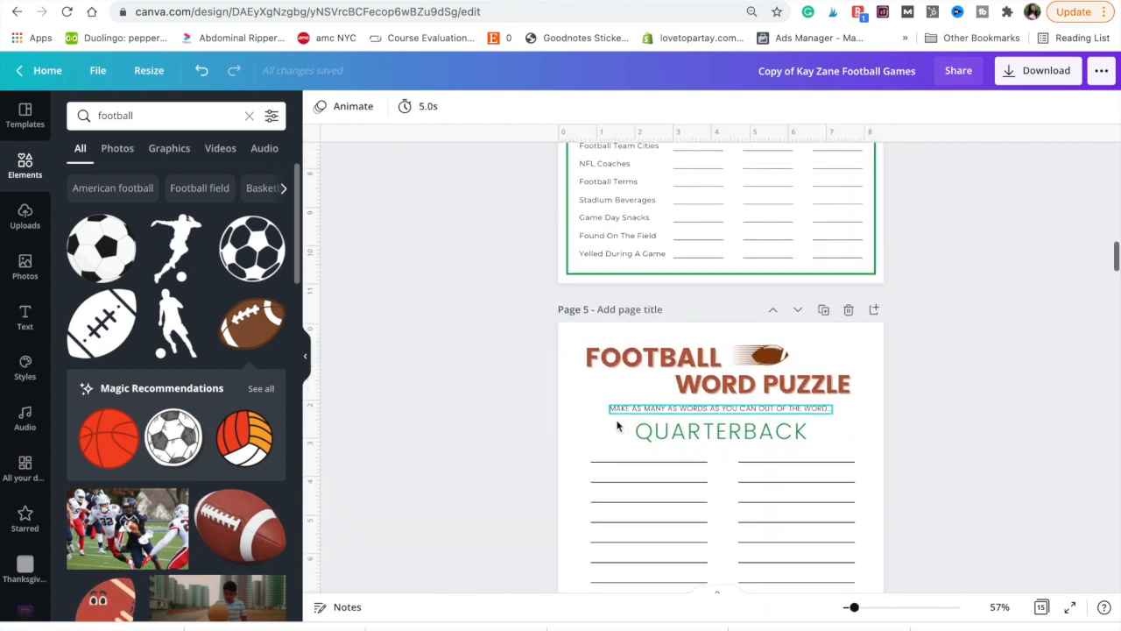
pyautogui.click(617, 426)
pyautogui.press('super+v')
pyautogui.click(946, 330)
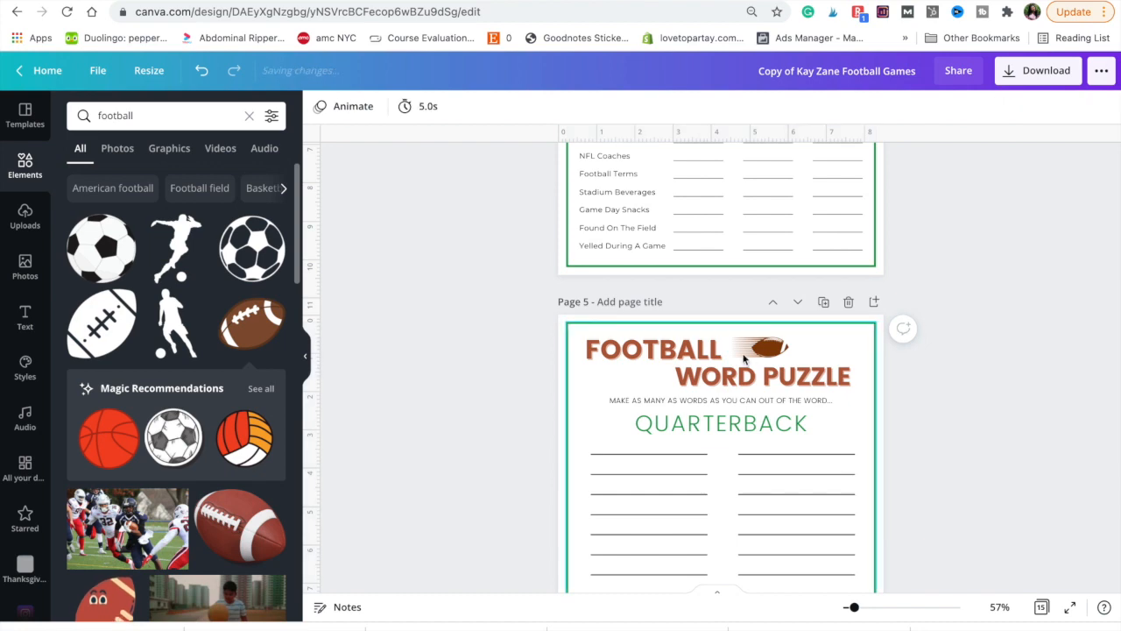
# Examine the suggested font pairings in the font styles list for alternatives to the page's fonts.
pyautogui.scroll(4, 744, 358)
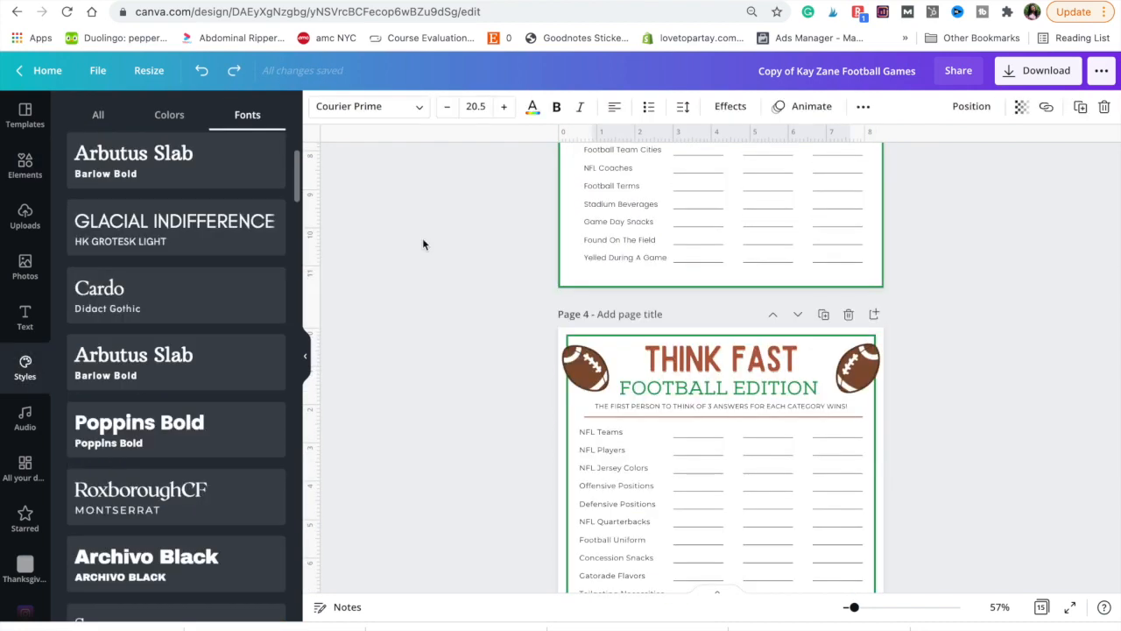
pyautogui.scroll(-1, 406, 366)
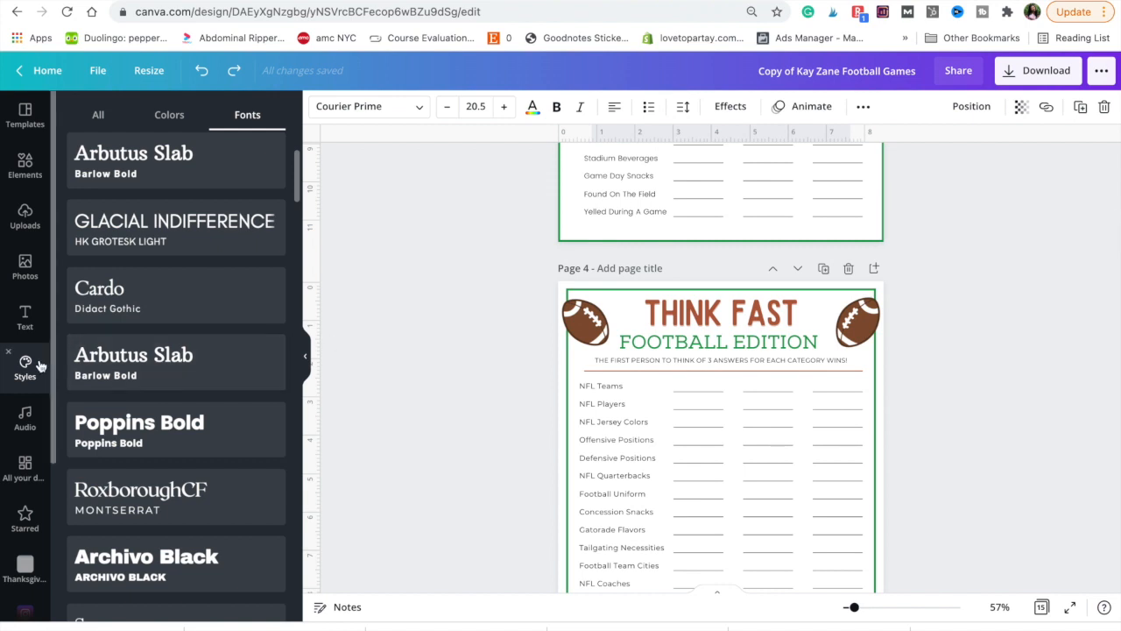
pyautogui.scroll(-1, 370, 441)
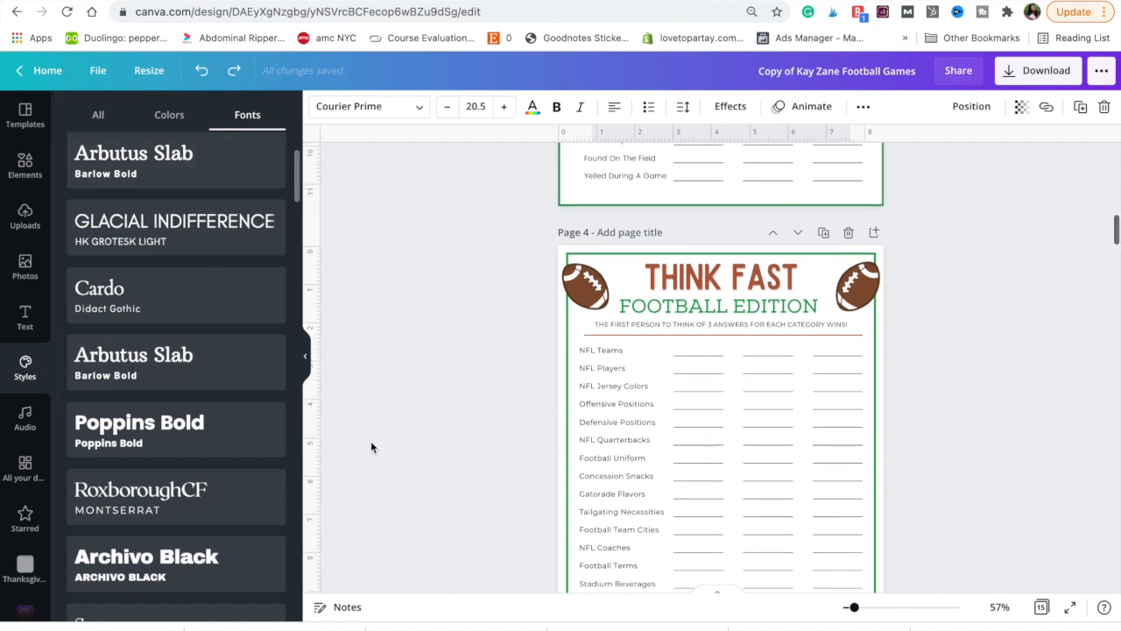
pyautogui.scroll(-4, 230, 463)
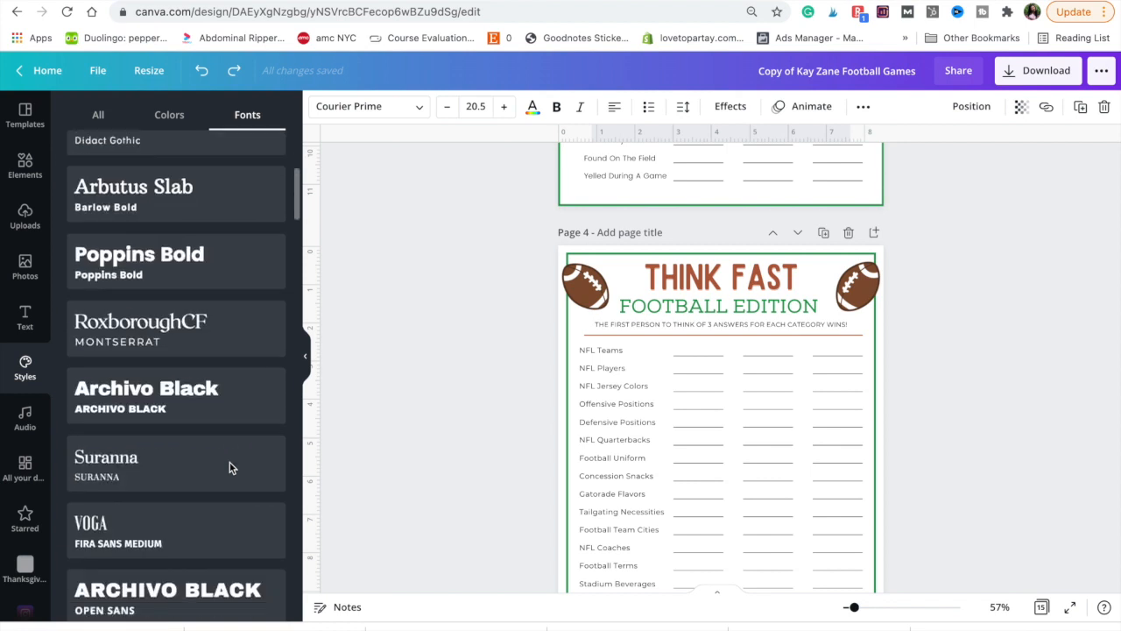
pyautogui.scroll(-3, 230, 453)
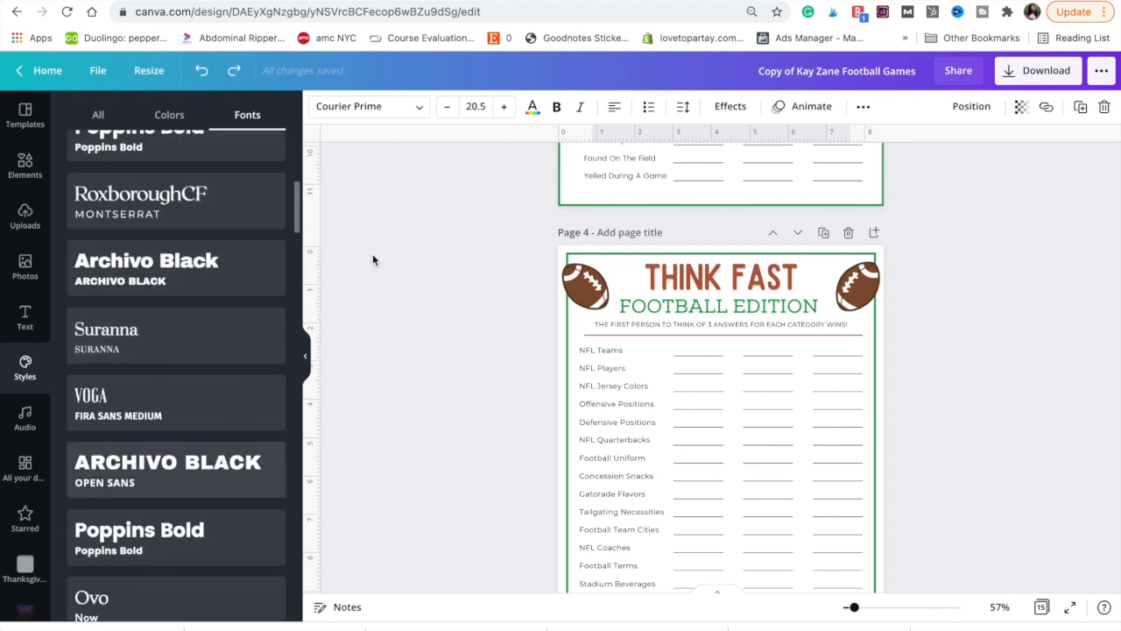
pyautogui.scroll(-1, 248, 382)
pyautogui.scroll(-3, 247, 380)
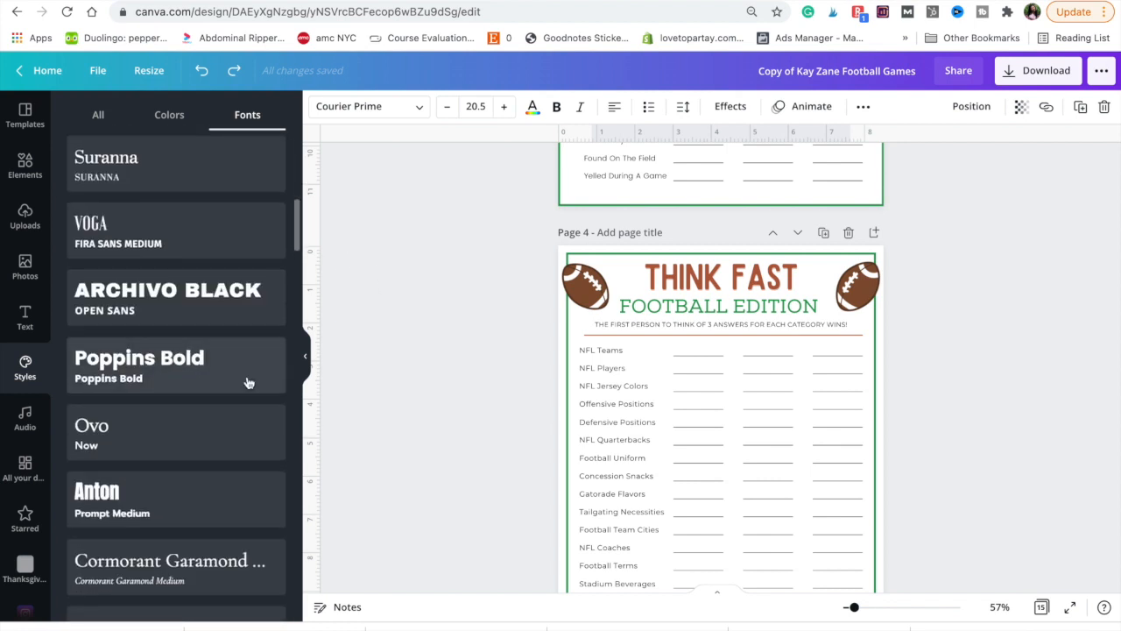
pyautogui.scroll(-2, 198, 496)
pyautogui.scroll(-2, 198, 496)
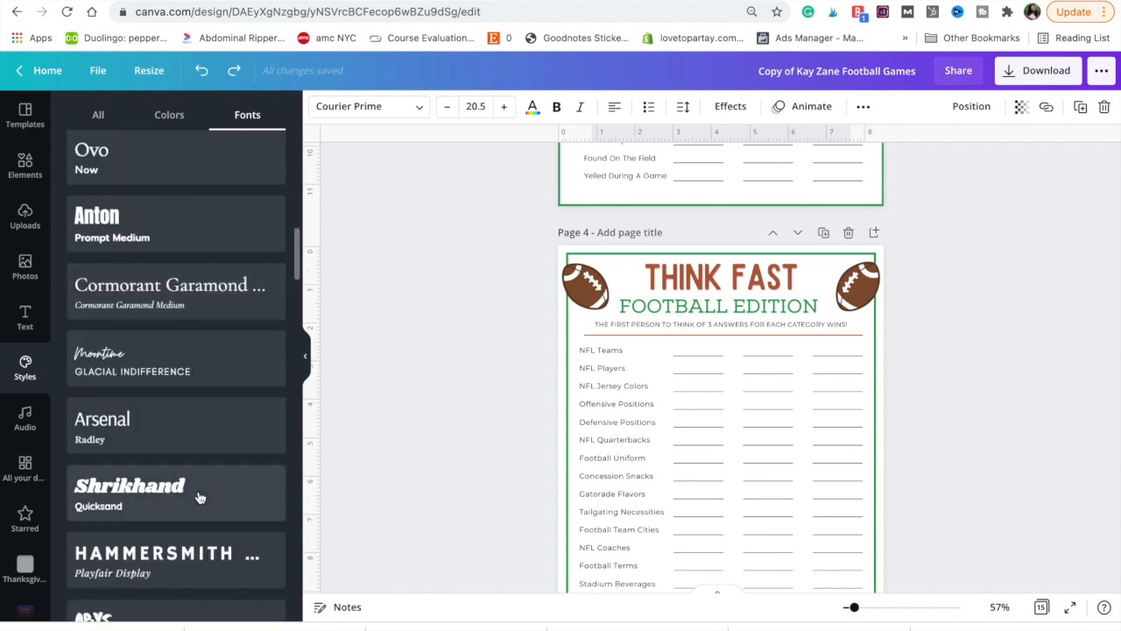
# Apply the Chunk Five and Kollektif font pairing to all pages and check how page 1's Game Day Predictions heading looks.
pyautogui.scroll(-3, 198, 496)
pyautogui.scroll(-2, 198, 495)
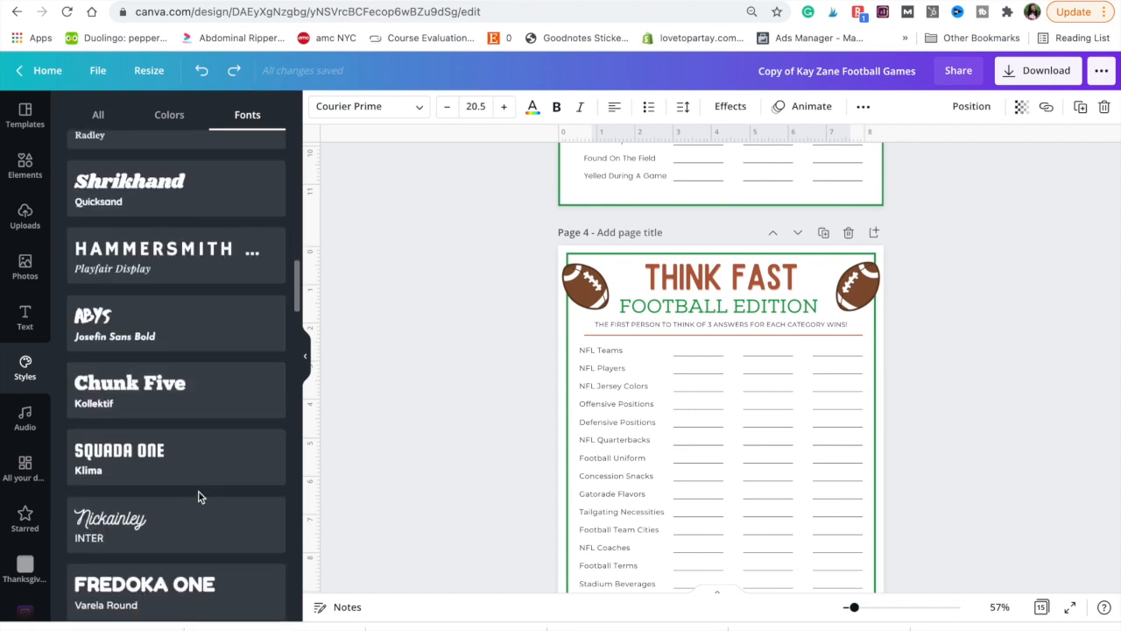
pyautogui.click(207, 400)
pyautogui.click(198, 595)
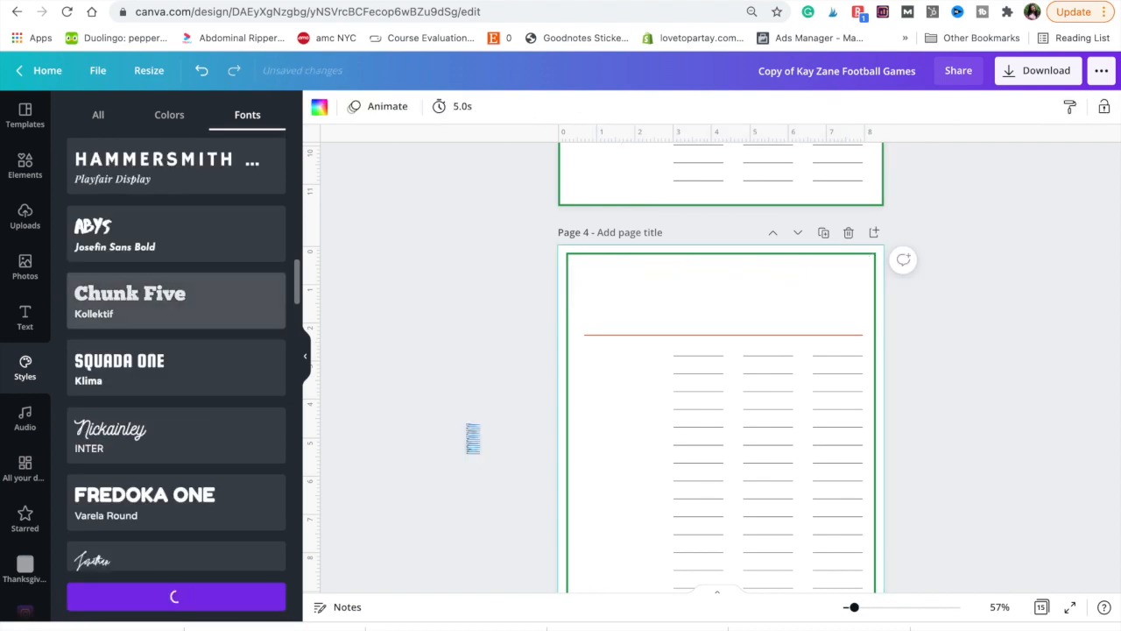
pyautogui.scroll(5, 935, 337)
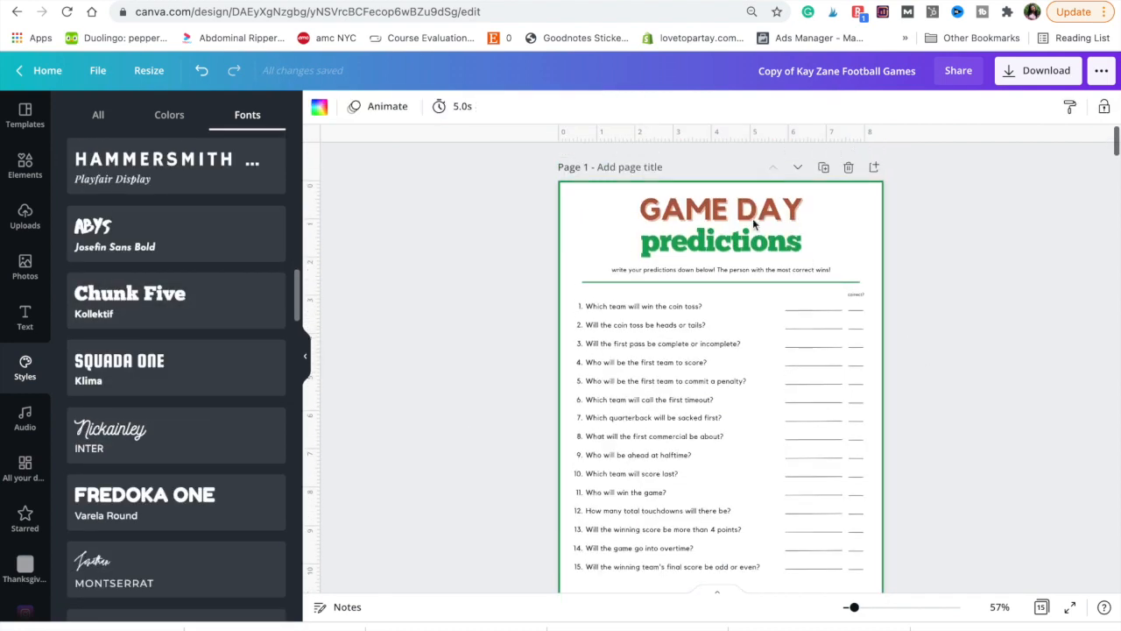
pyautogui.click(751, 219)
pyautogui.click(727, 247)
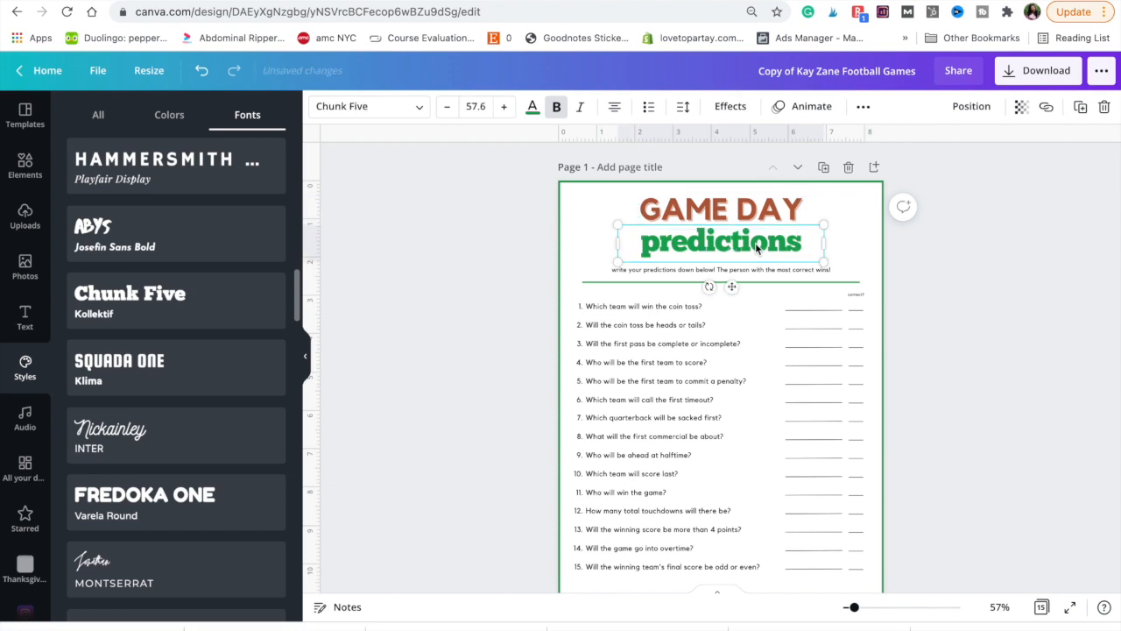
pyautogui.scroll(-5, 740, 263)
pyautogui.scroll(-10, 728, 299)
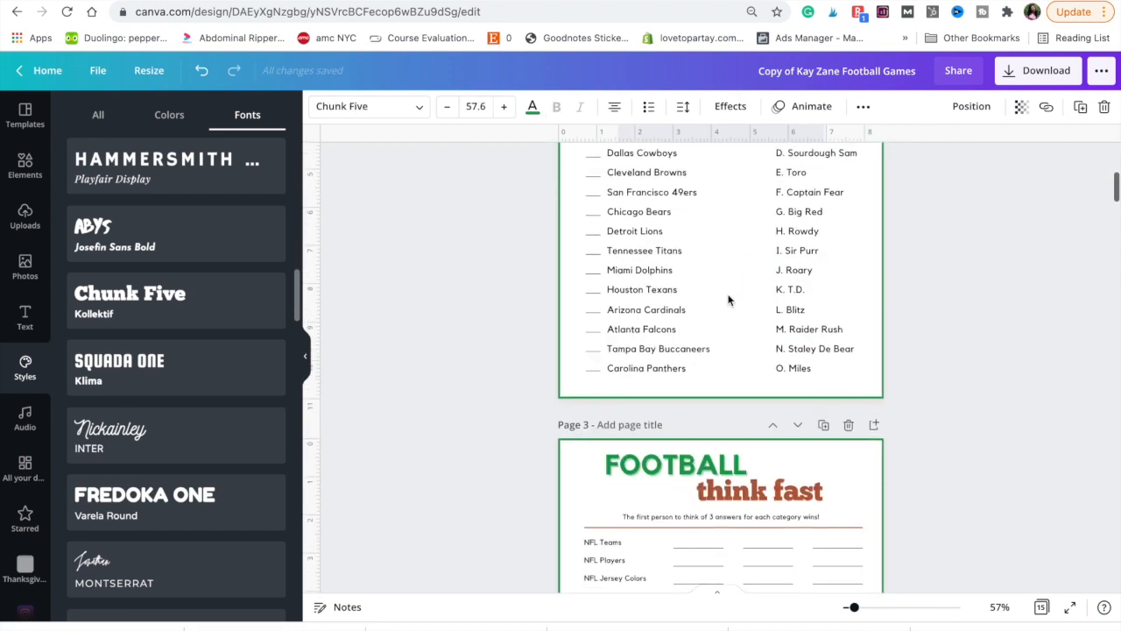
# Set page 4's think fast title in all uppercase and widen its text box to about 6.1 inches so it fits one line.
pyautogui.scroll(-2, 728, 300)
pyautogui.click(700, 226)
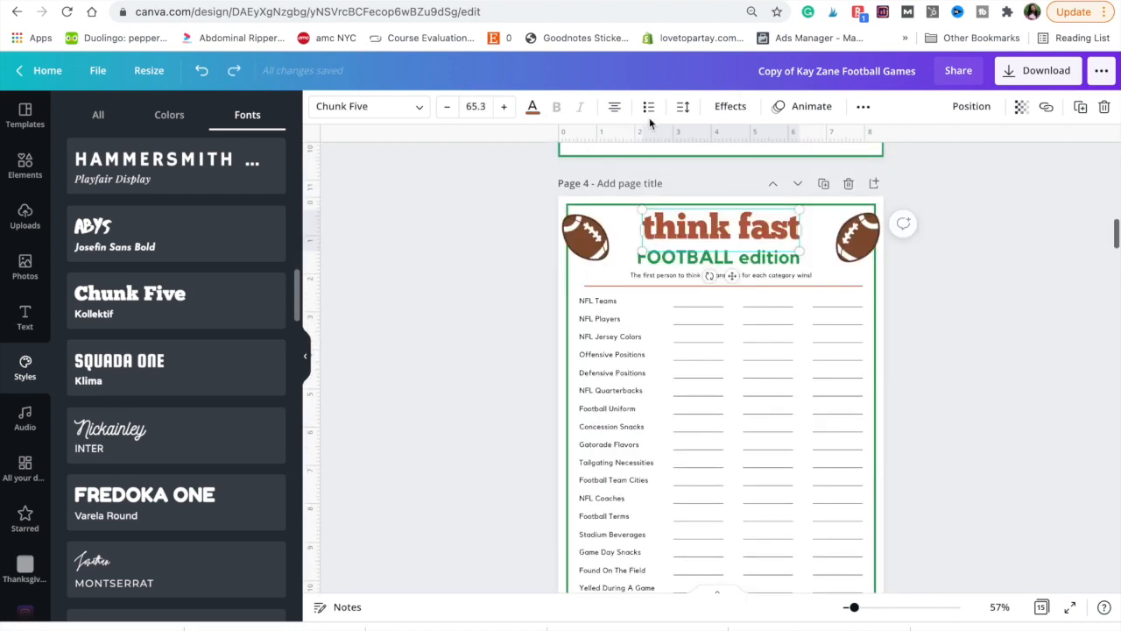
pyautogui.click(871, 112)
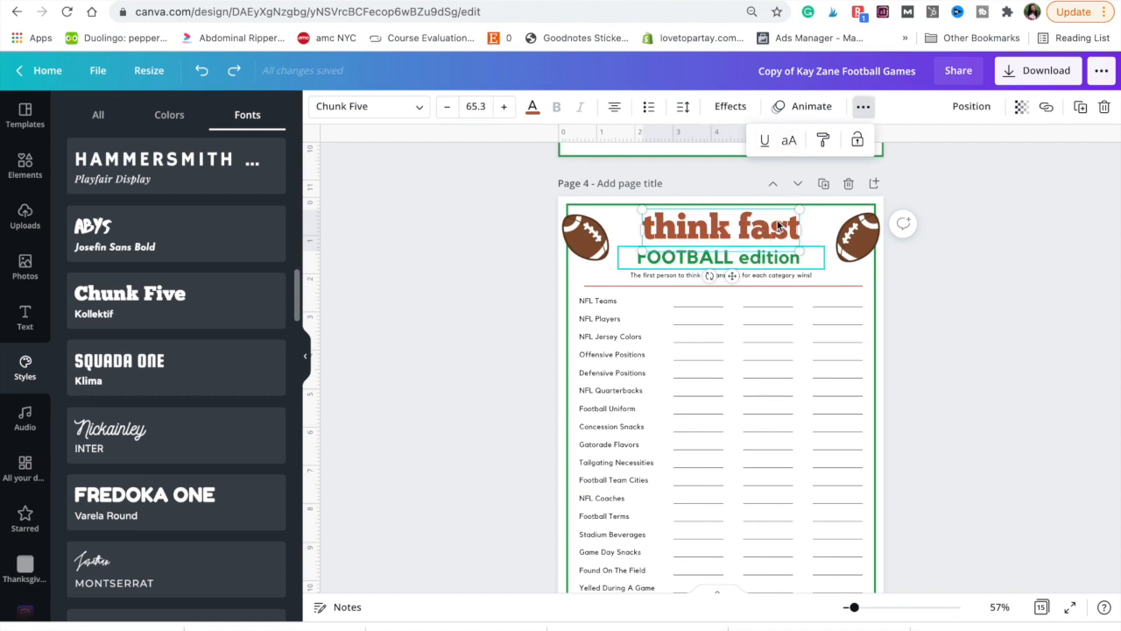
pyautogui.click(788, 140)
pyautogui.moveTo(801, 253); pyautogui.dragTo(878, 210)
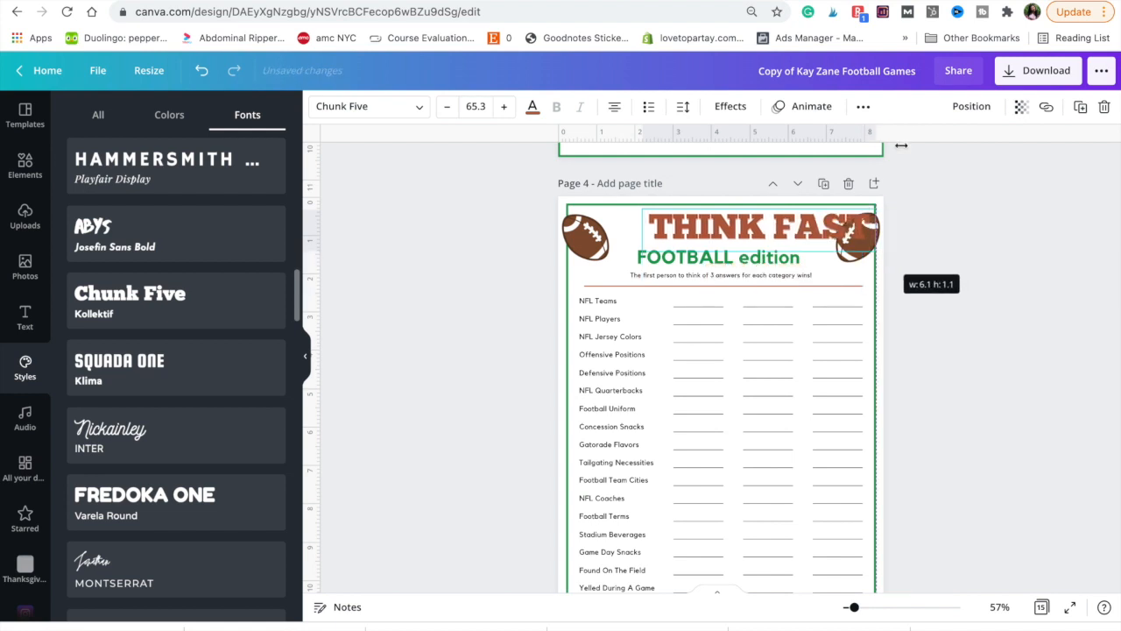
# Shrink the THINK FAST title to font size 59.6 and position it midway between the two footballs.
pyautogui.click(963, 106)
pyautogui.click(916, 261)
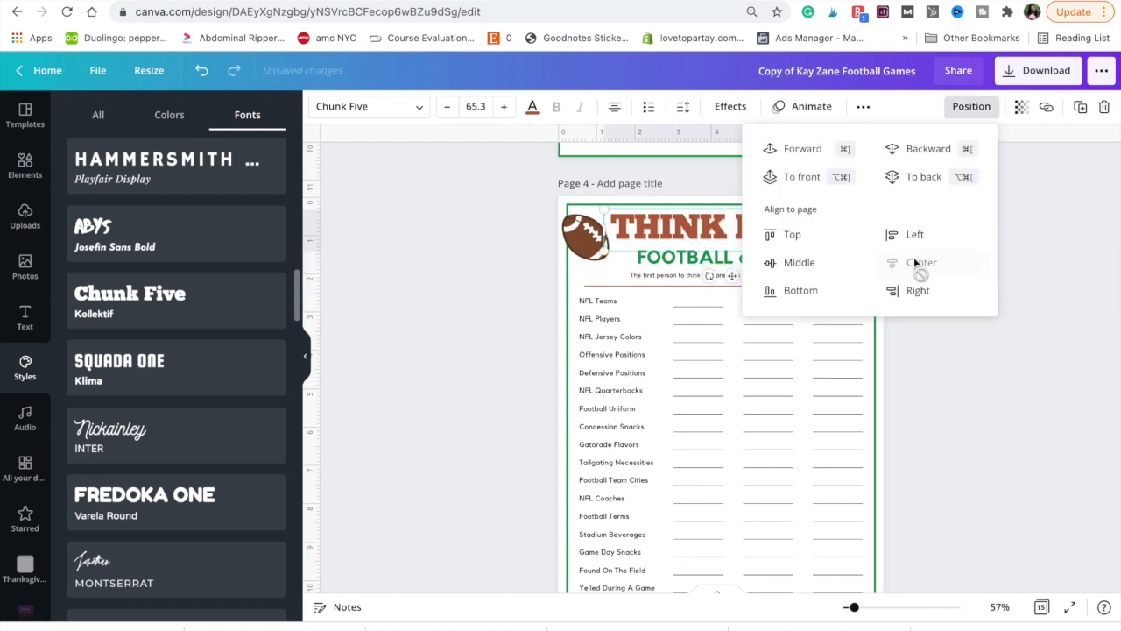
pyautogui.click(1023, 324)
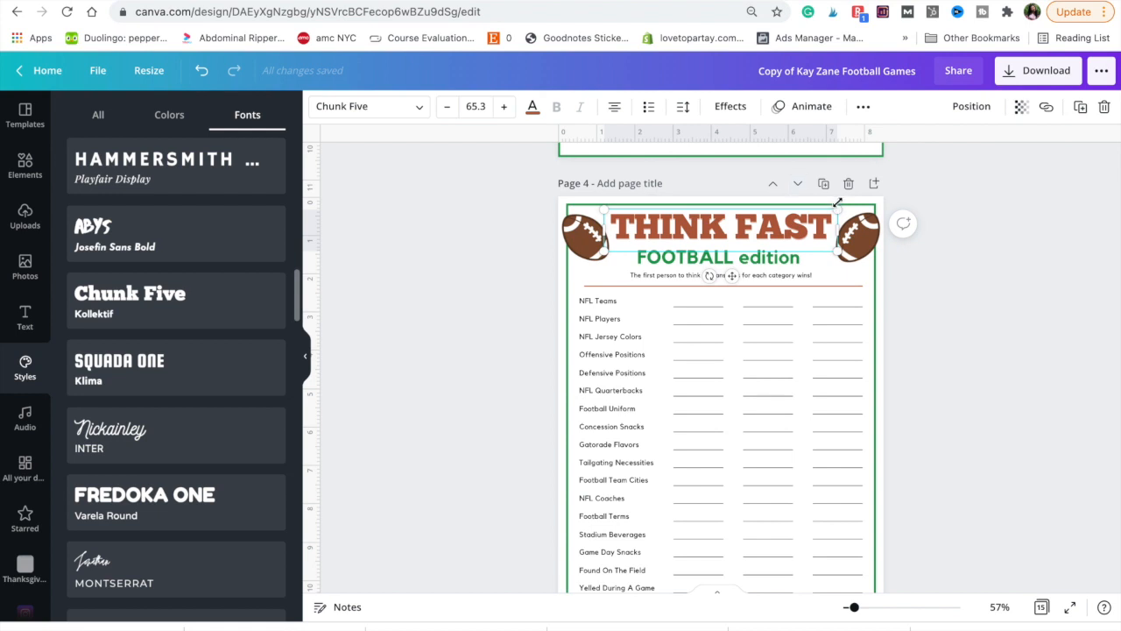
pyautogui.moveTo(820, 205); pyautogui.dragTo(816, 213)
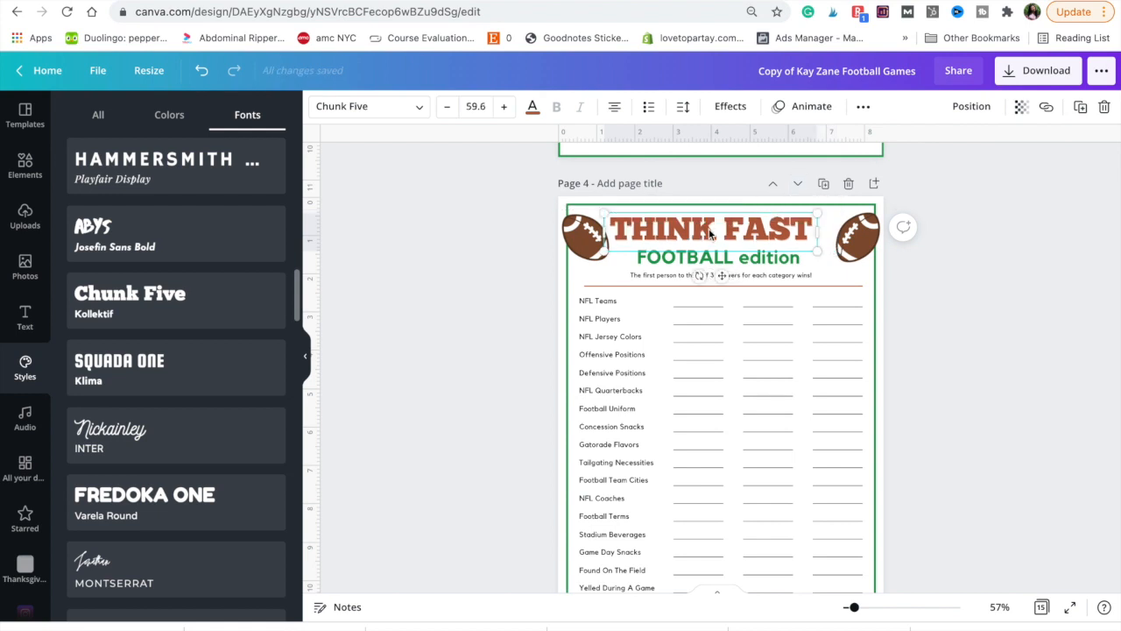
pyautogui.moveTo(717, 233); pyautogui.dragTo(727, 233)
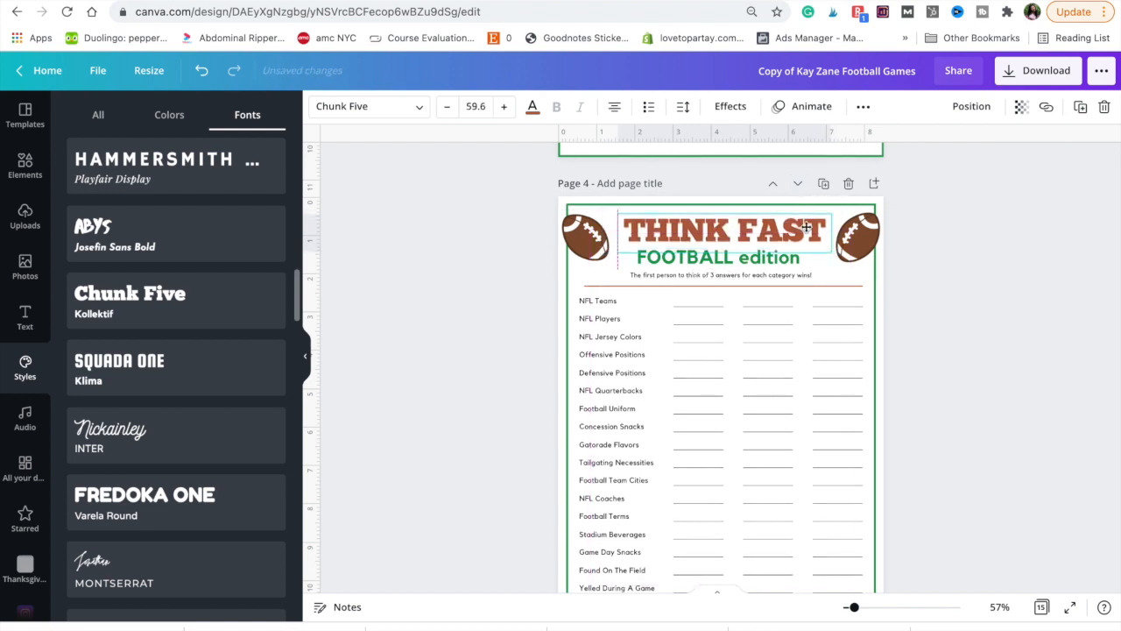
pyautogui.press('Escape')
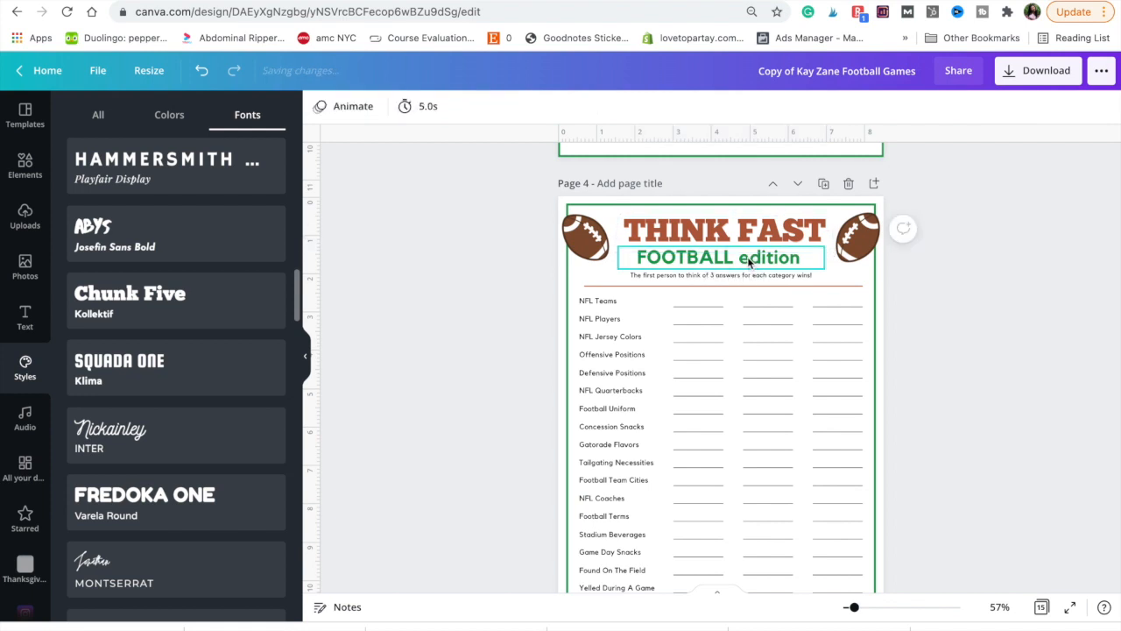
# Set the green FOOTBALL edition subtitle on page 4 in all uppercase, keeping it on one line beneath the title.
pyautogui.press('Tab')
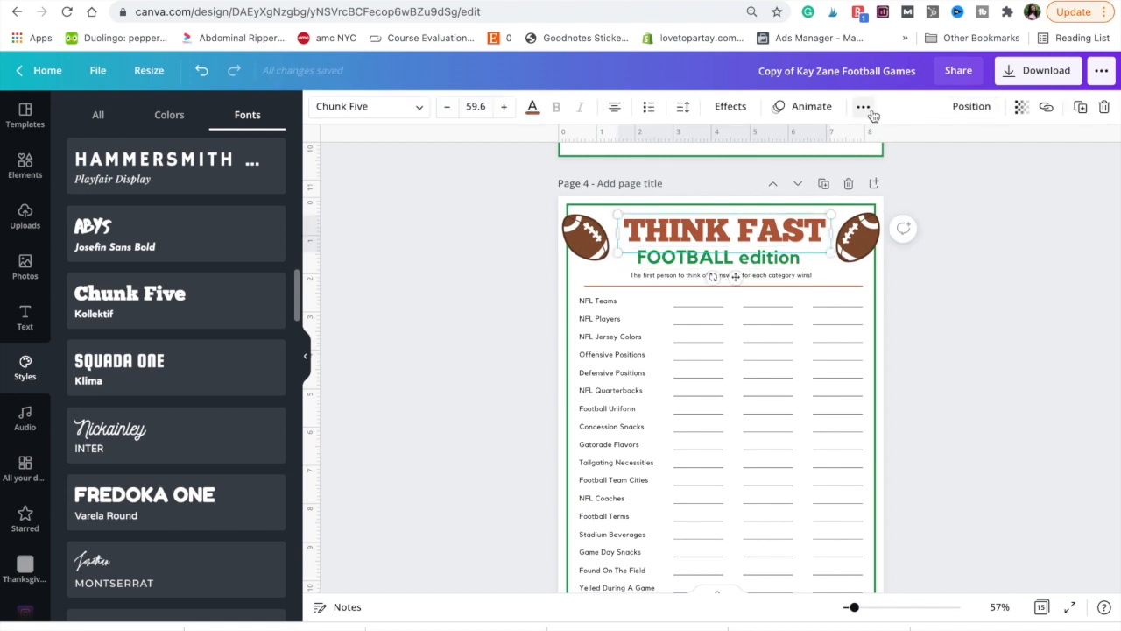
pyautogui.click(871, 111)
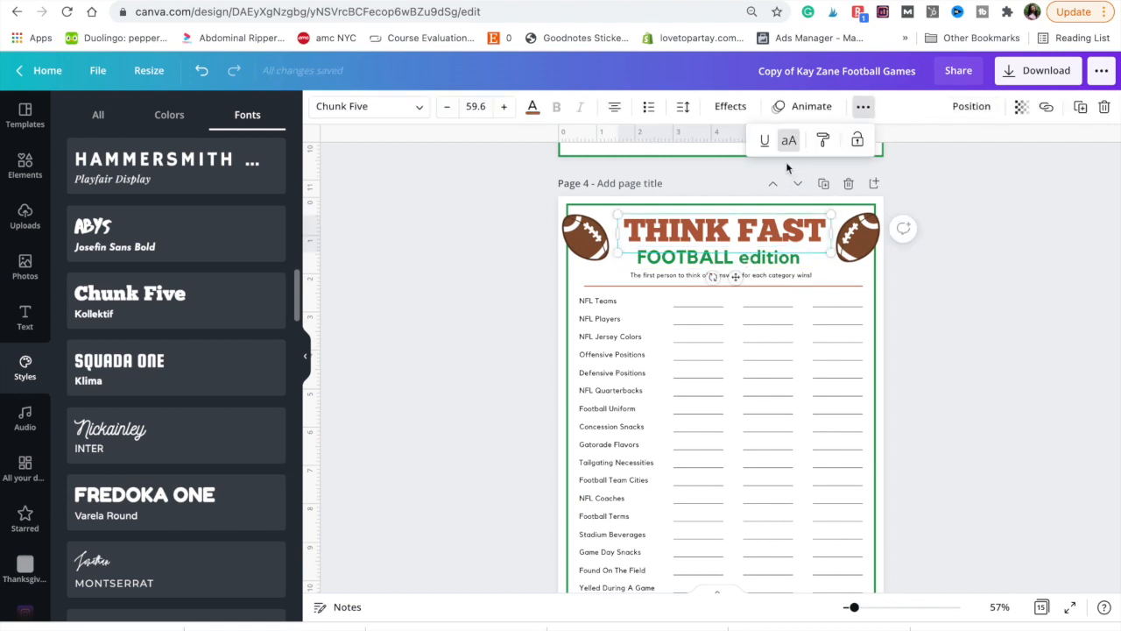
pyautogui.click(729, 257)
pyautogui.click(728, 257)
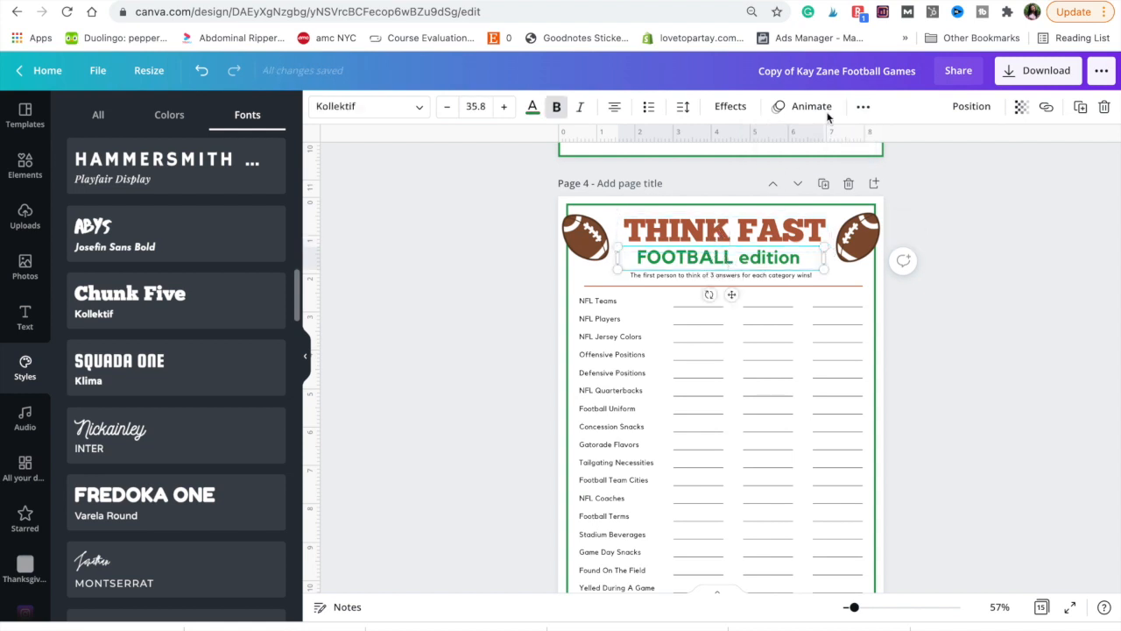
pyautogui.click(863, 106)
pyautogui.click(791, 143)
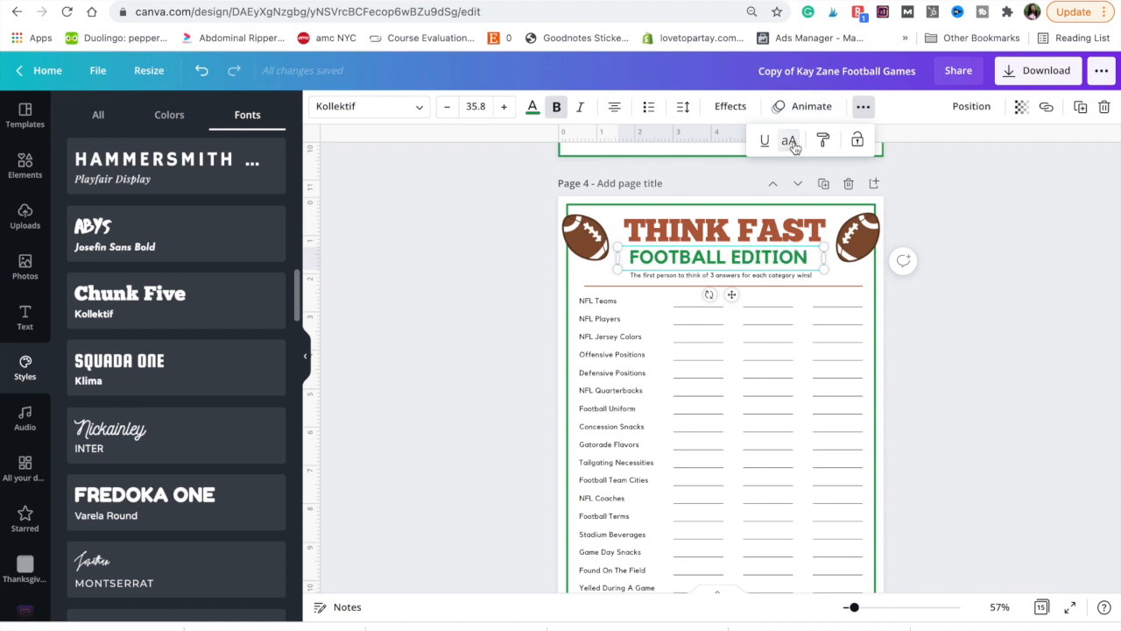
pyautogui.click(946, 204)
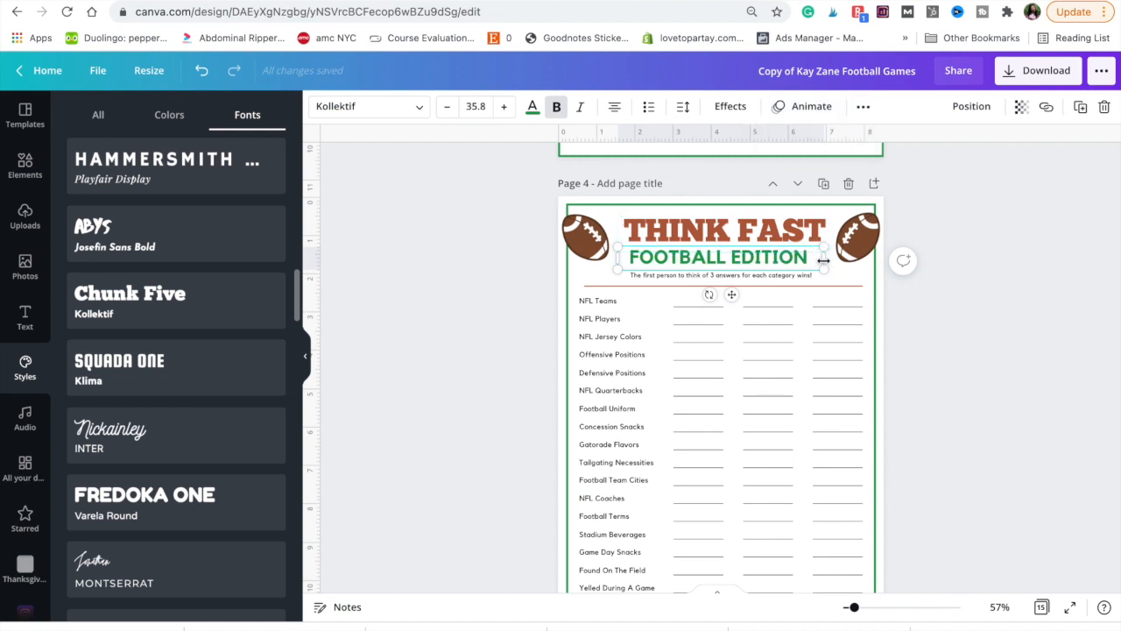
pyautogui.moveTo(813, 260); pyautogui.dragTo(828, 261)
pyautogui.click(990, 353)
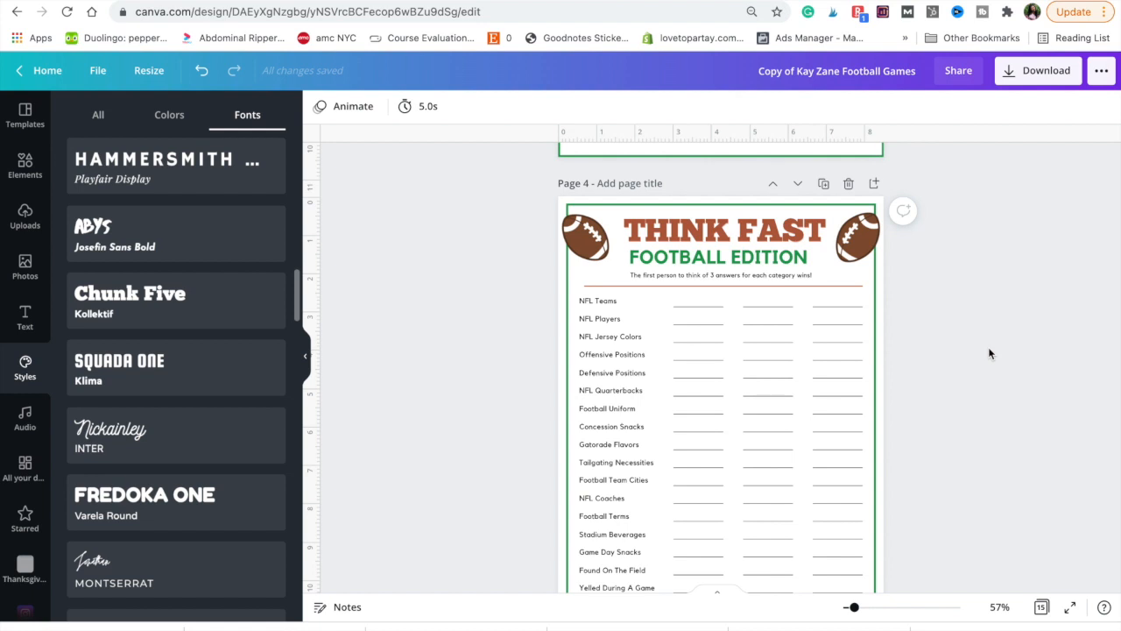
pyautogui.scroll(-1, 990, 353)
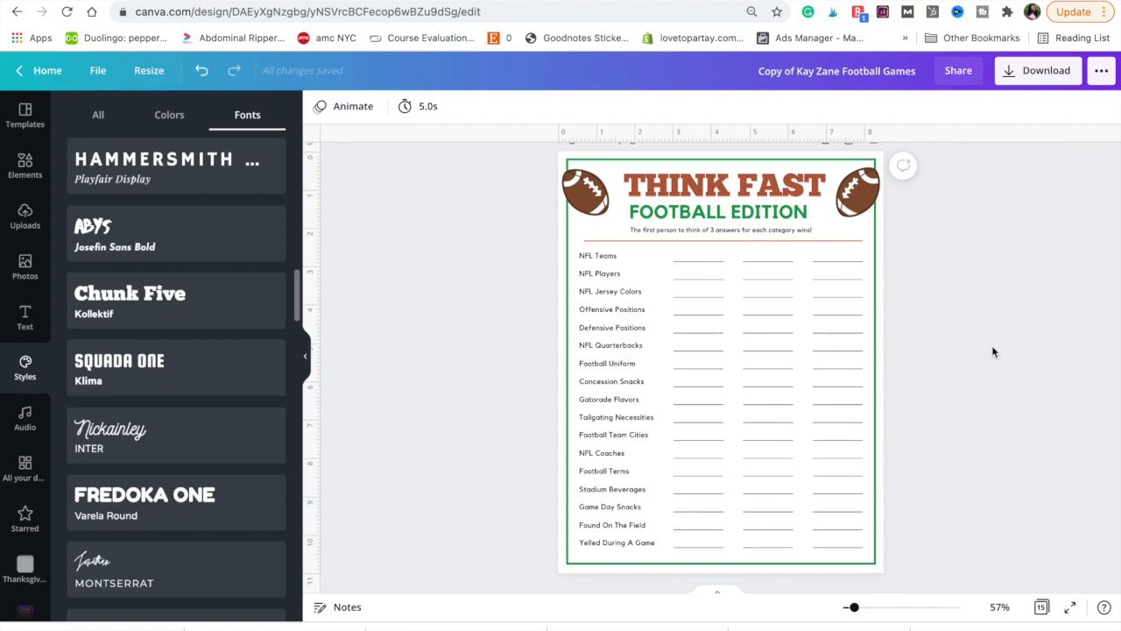